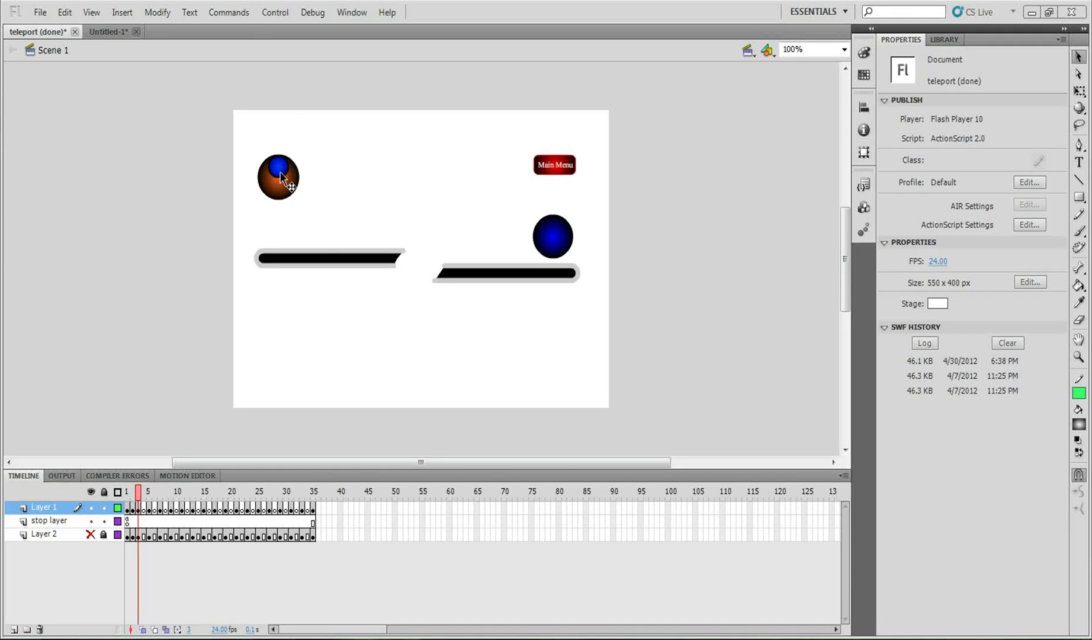
- Test the whole movie, starting the game and rolling and jumping the ball with the arrow keys
click(286, 13)
mouse_move(396, 129)
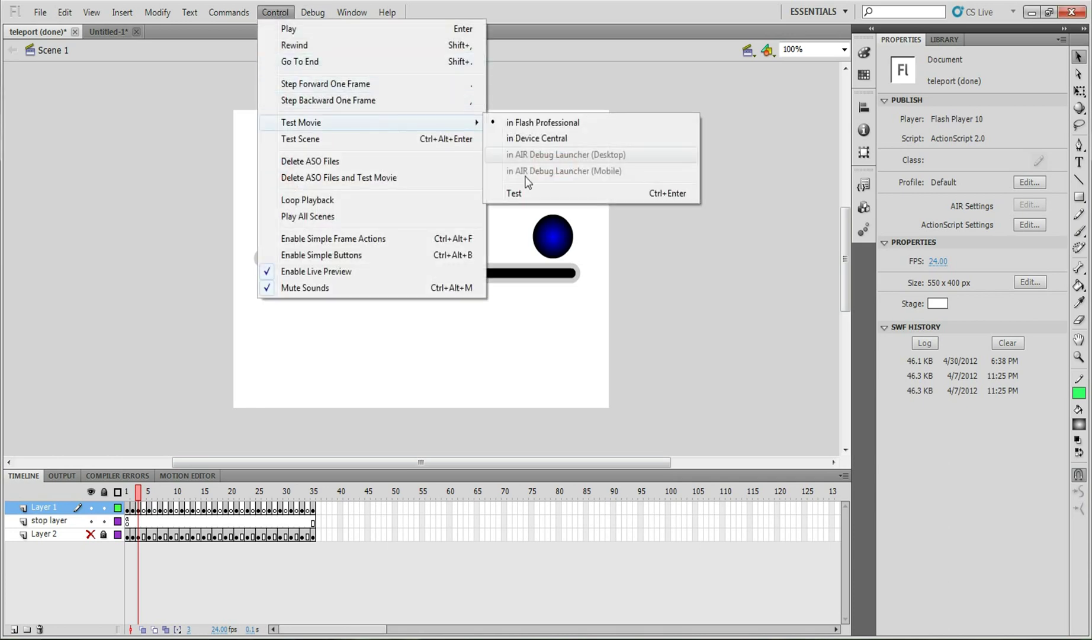
click(524, 193)
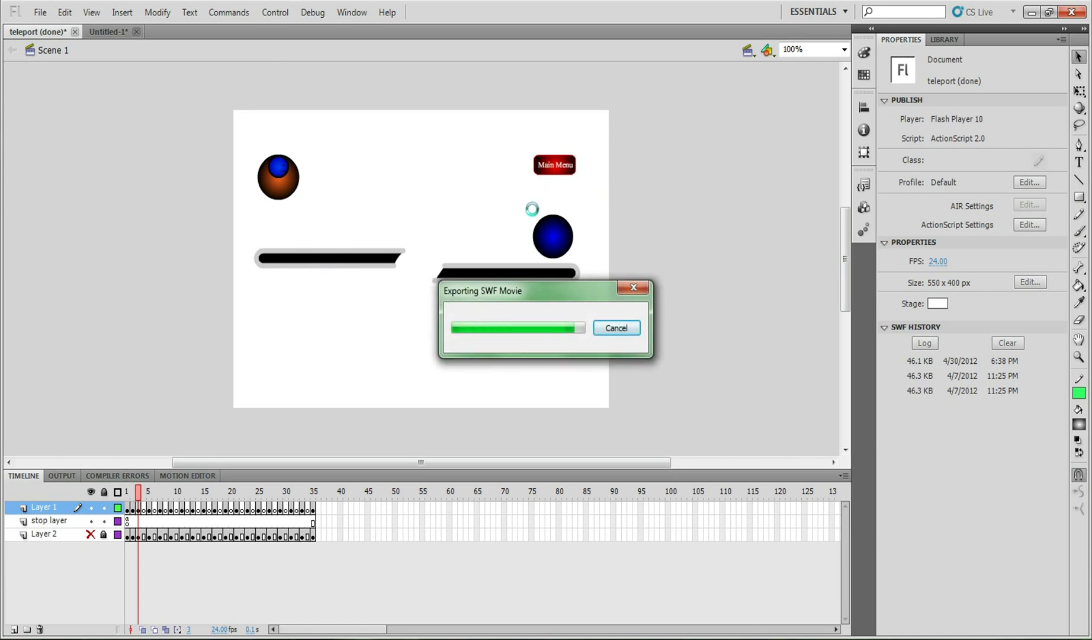
click(548, 380)
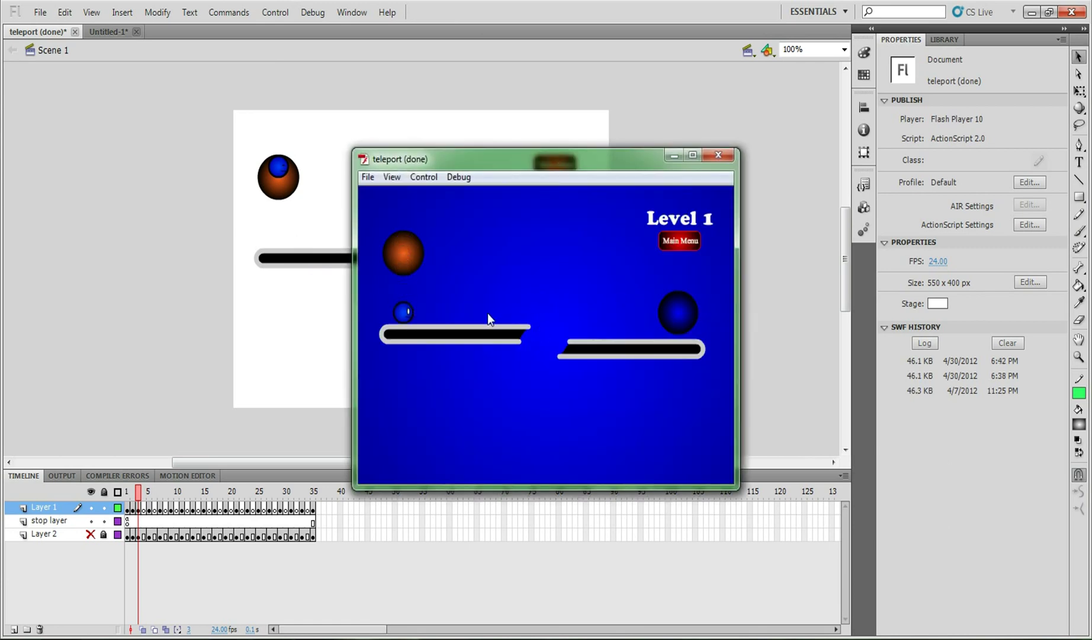
key(Right)
key(Left)
key(Right)
key(Left)
key(Right)
key(Right)
key(Up)
key(Up)
click(726, 155)
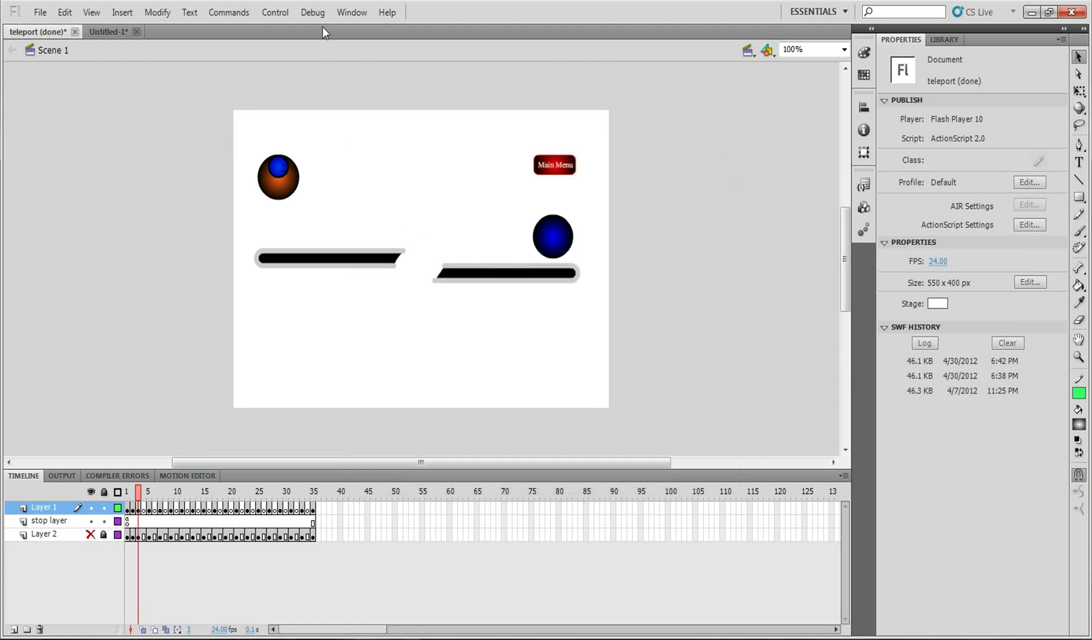
- Switch to Untitled-1, test the scene by moving and jumping the ball, then select the ball
click(111, 31)
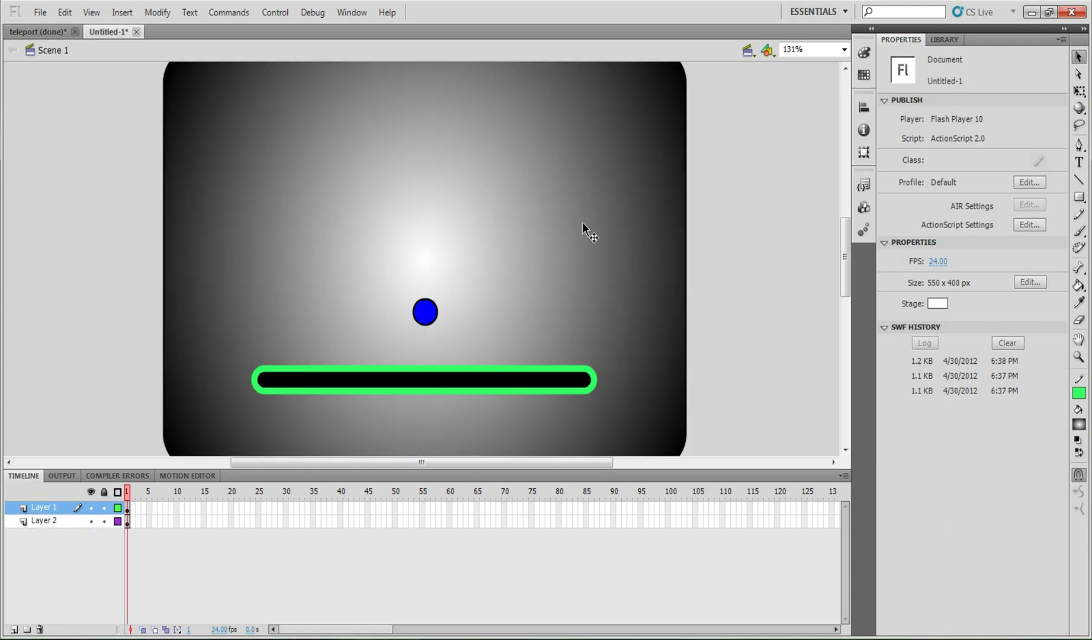
click(267, 11)
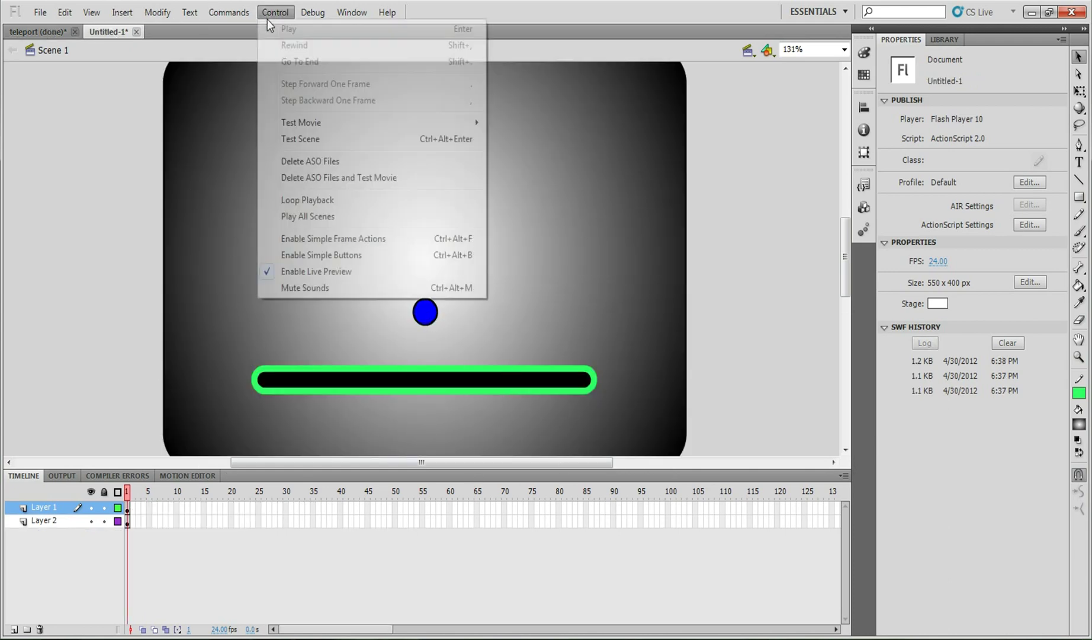
click(379, 134)
key(Right)
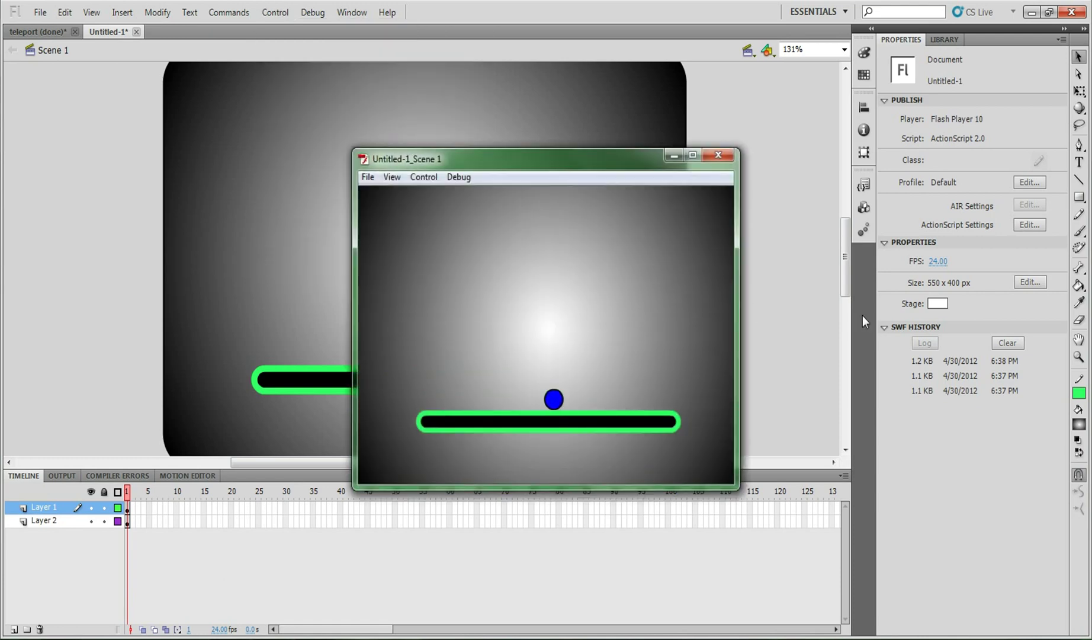
key(Up)
key(Left)
key(Right)
click(719, 155)
click(429, 308)
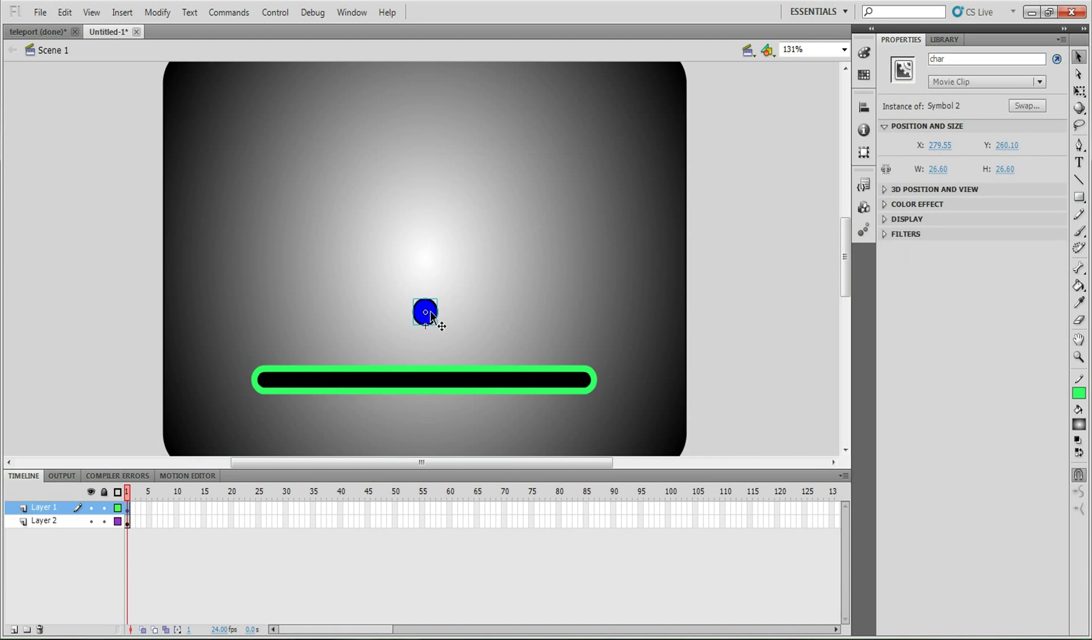
- Open the ball's Actions panel and highlight the _xscale = 100 line in the rightward movement code
right_click(430, 310)
click(491, 516)
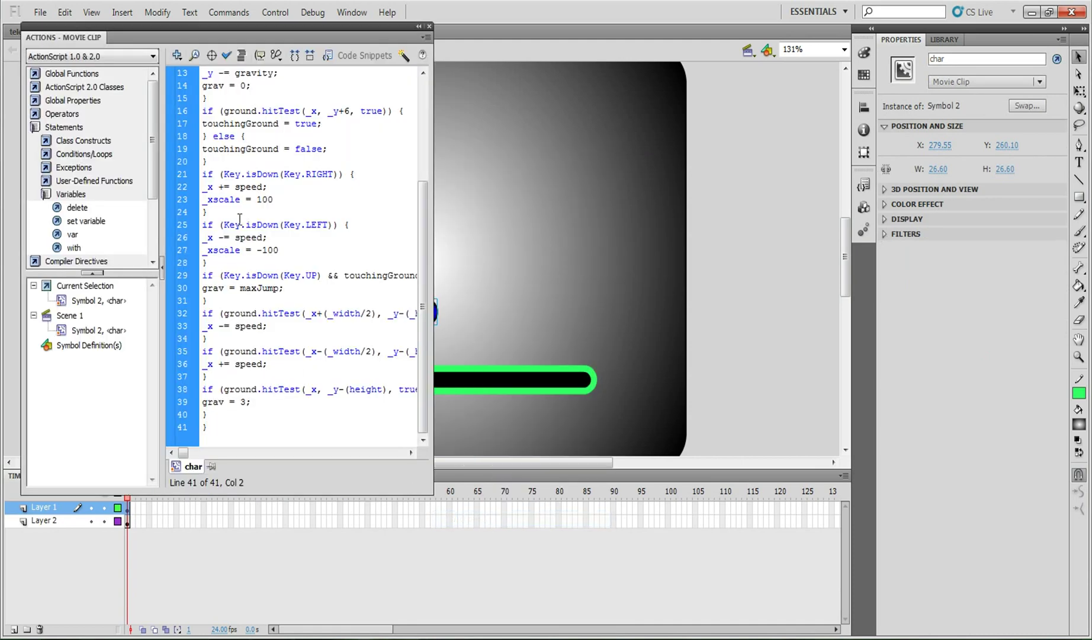
drag(424, 303, 438, 189)
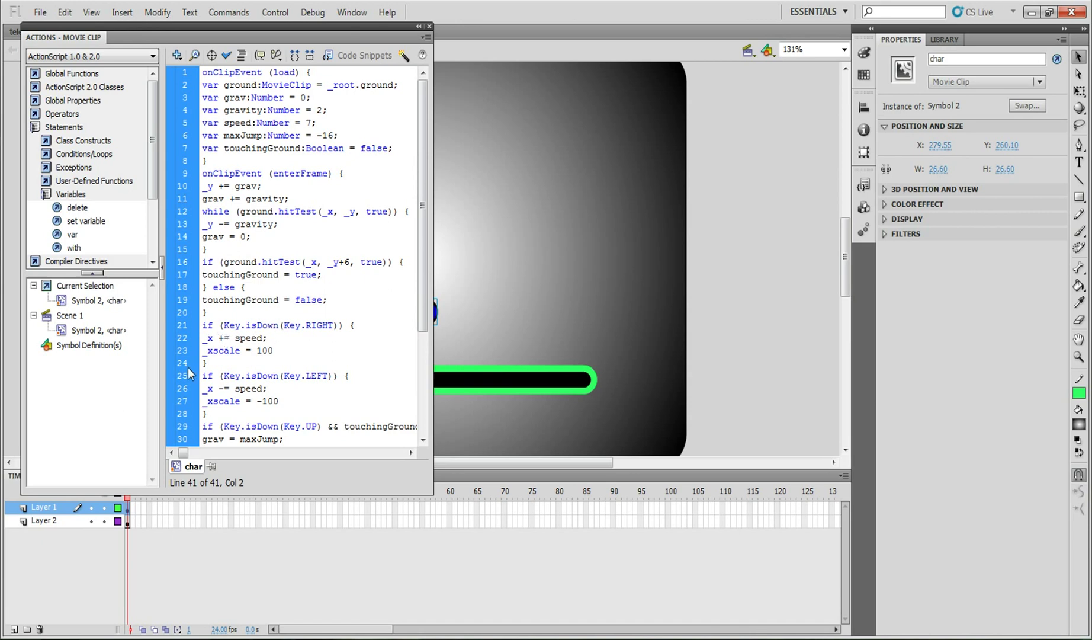
click(270, 337)
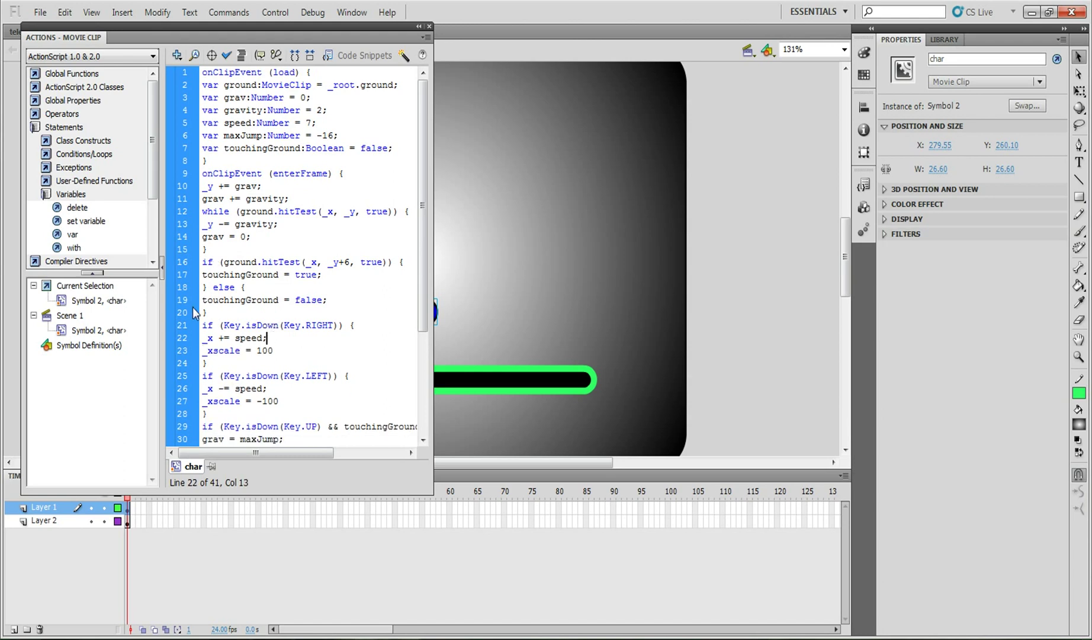
drag(204, 353, 244, 352)
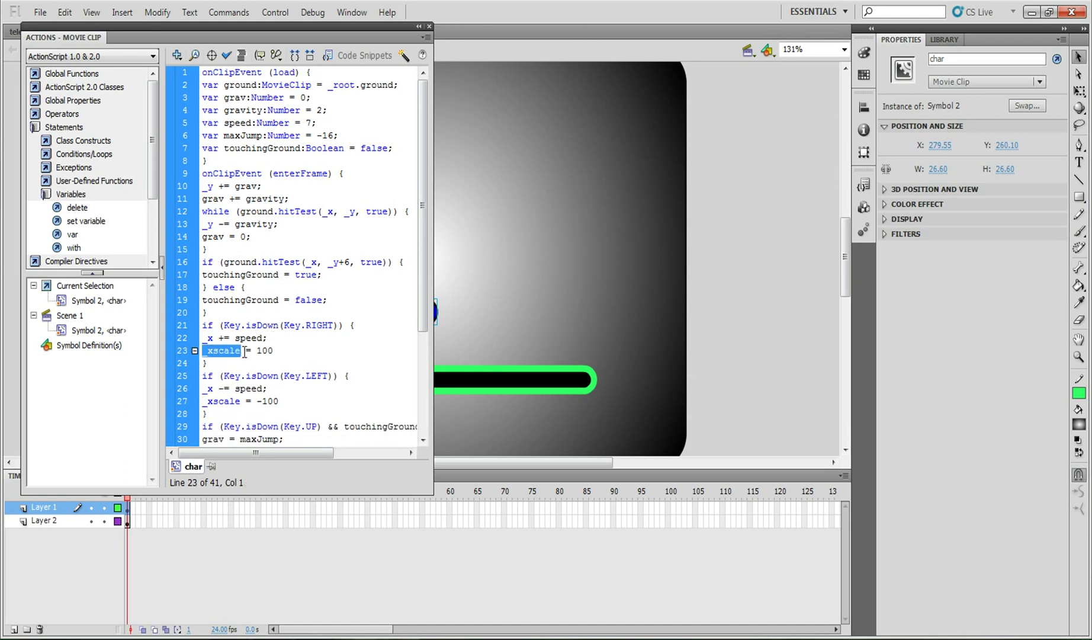
- Review the left-key code, pointing out _xscale = -100 on line 27, then scroll back up
click(276, 353)
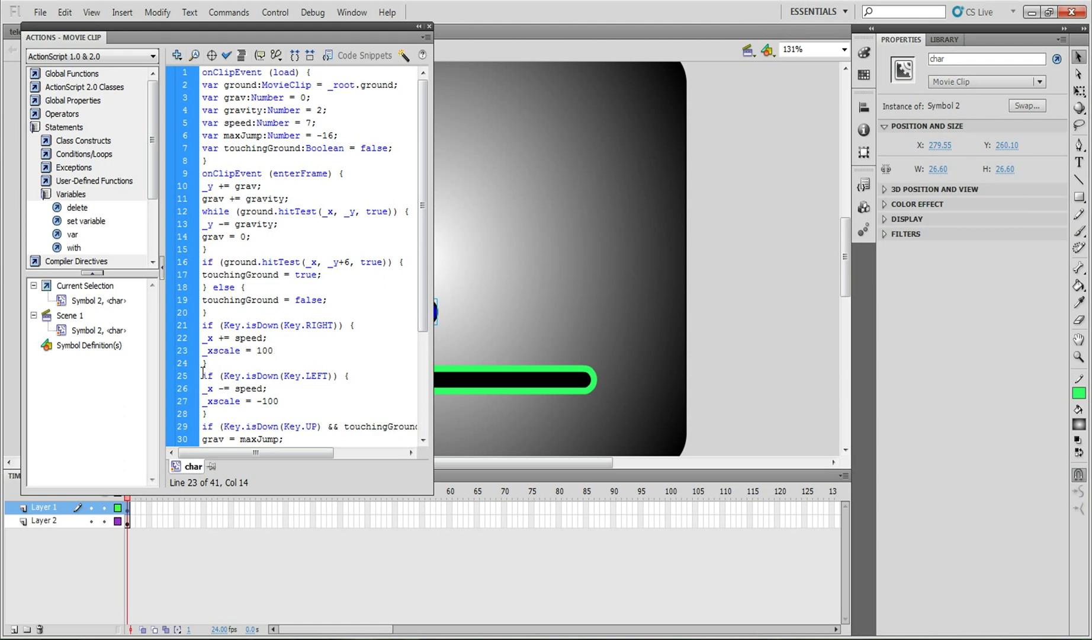
drag(202, 373, 344, 382)
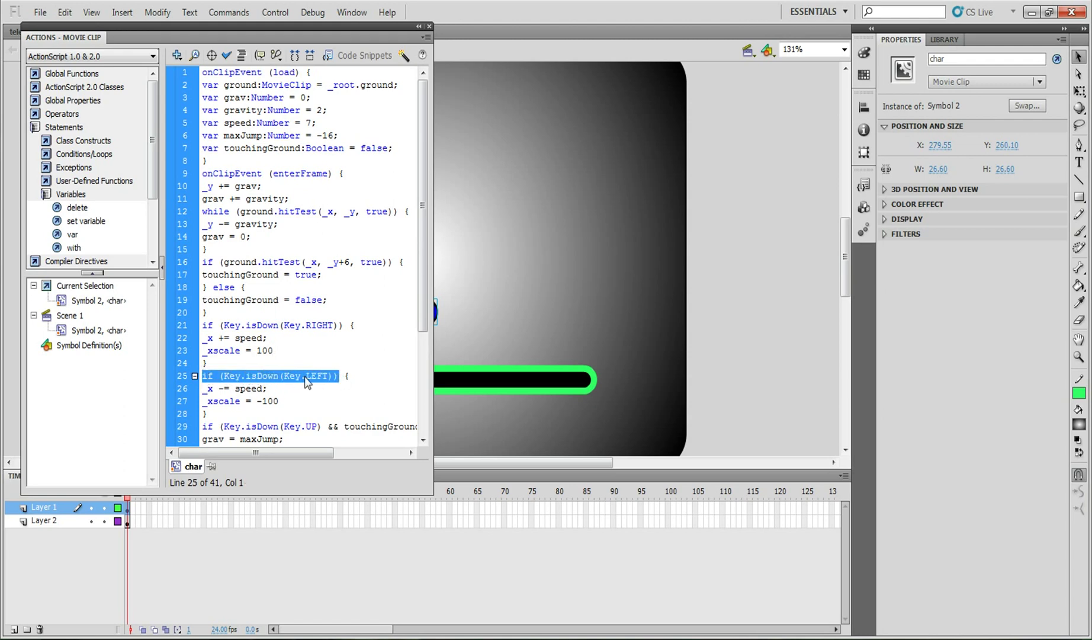
drag(203, 388, 249, 402)
click(217, 403)
click(256, 401)
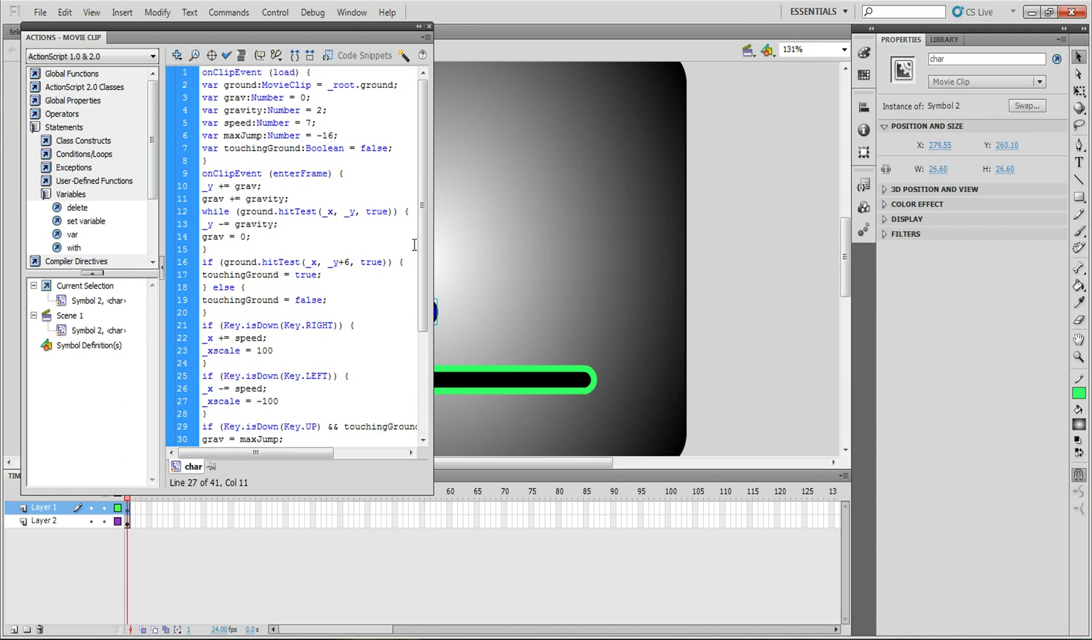
drag(422, 226, 432, 27)
- Close the Actions panel, zoom in on the ball and enter its symbol for editing
click(430, 26)
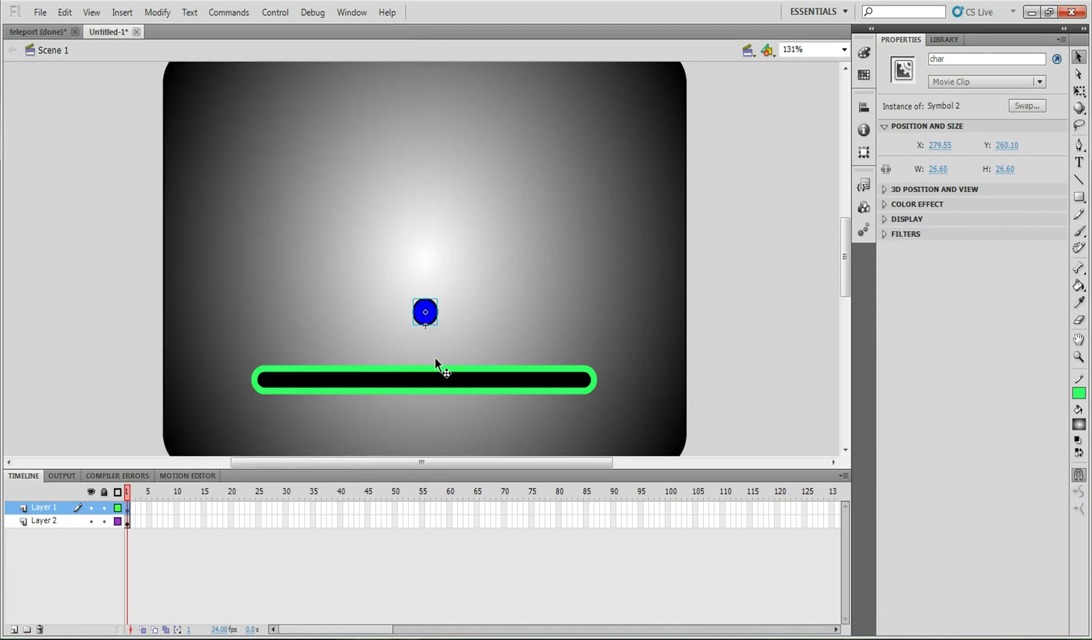
click(1079, 356)
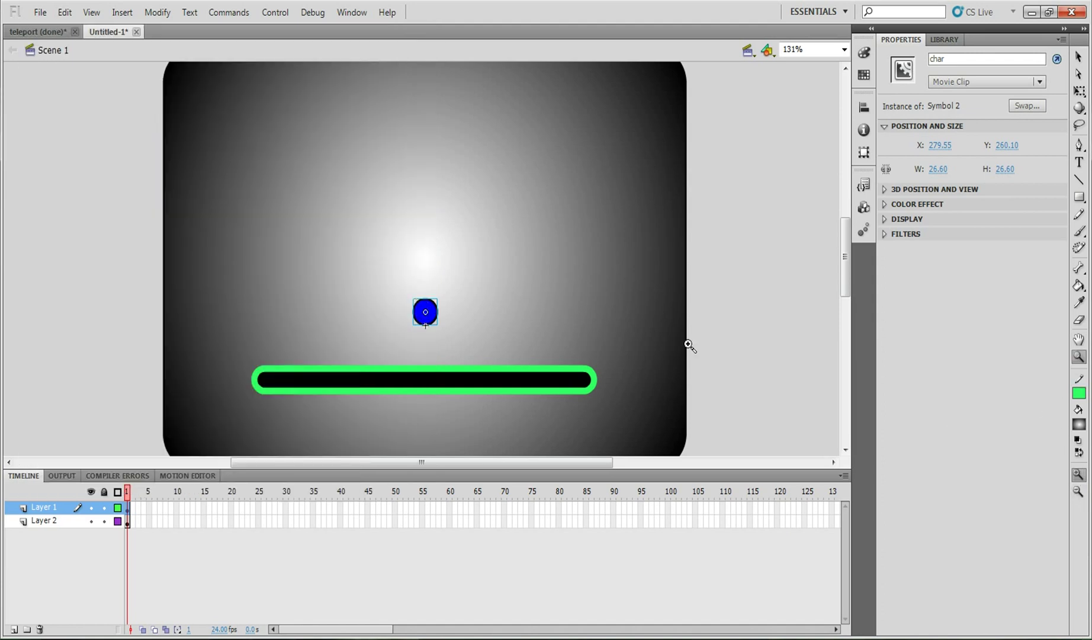
drag(386, 261, 474, 349)
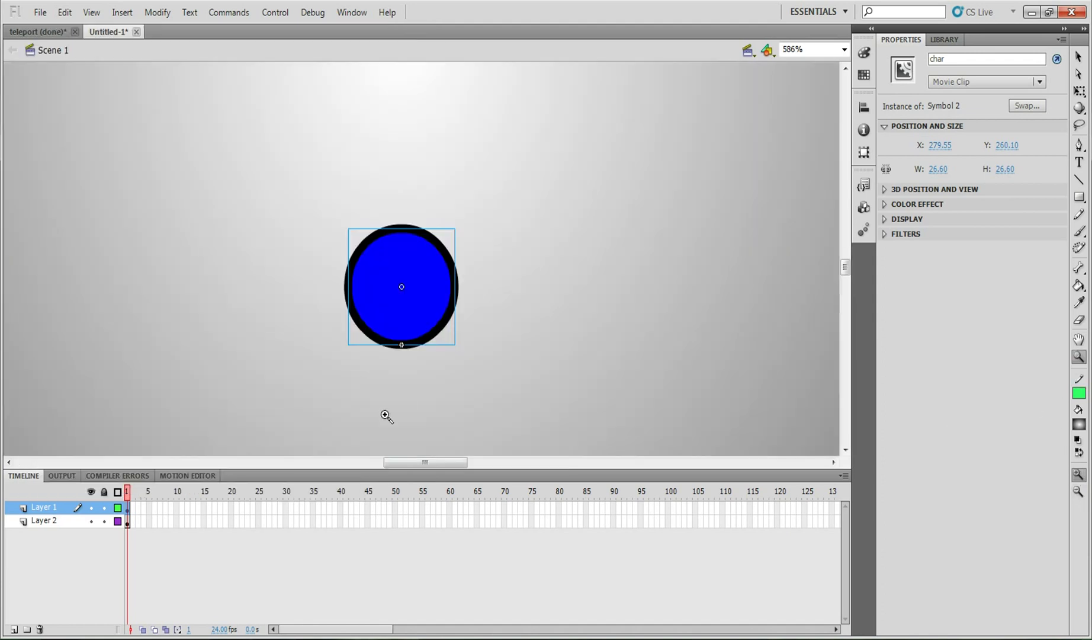
click(1078, 57)
double_click(440, 304)
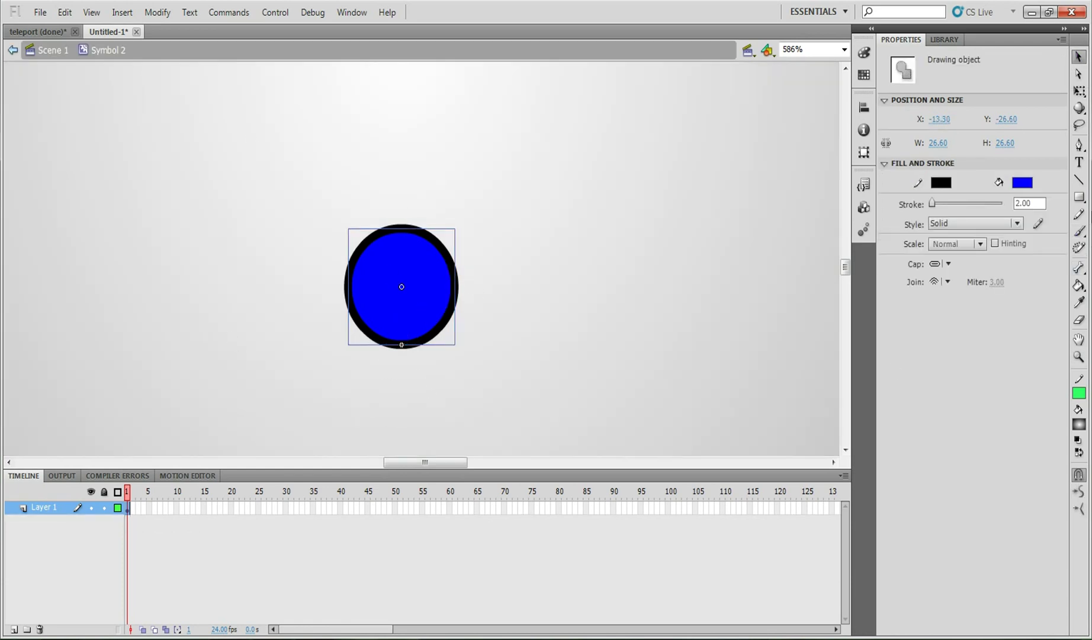
- Draw a black straight line inside the ball as the mouth
click(1079, 232)
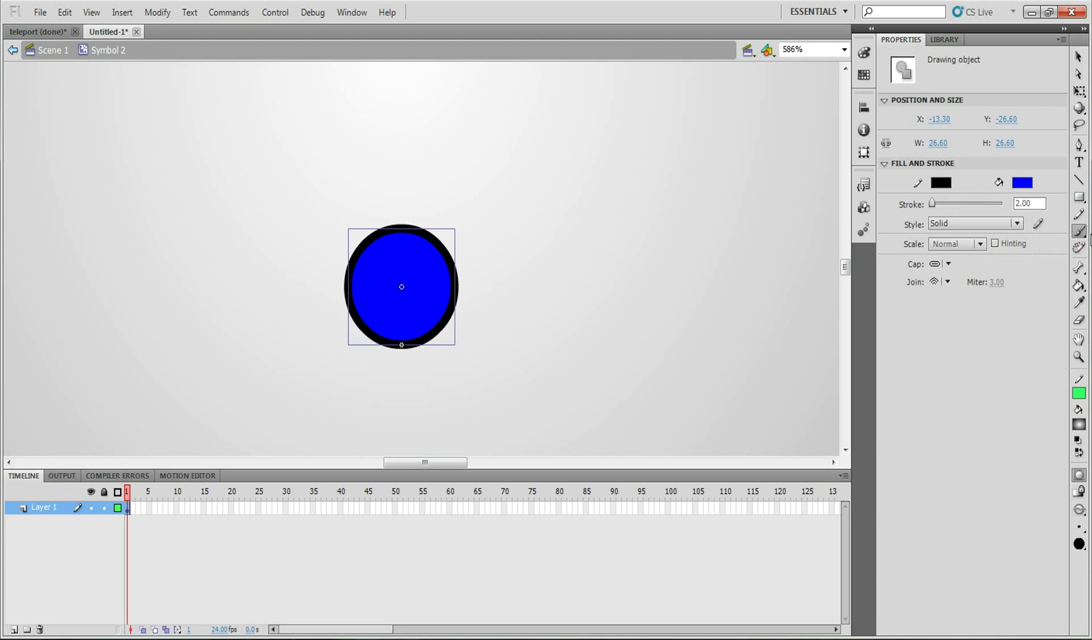
click(1079, 179)
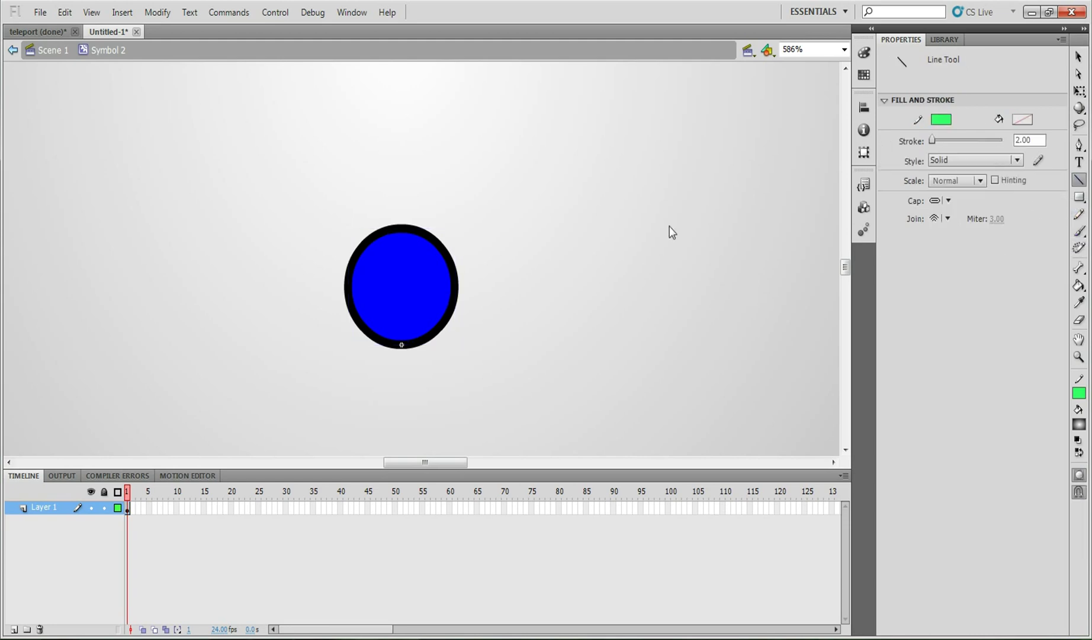
click(947, 120)
click(886, 145)
mouse_move(450, 311)
mouse_down()
mouse_move(394, 325)
mouse_move(400, 310)
mouse_up()
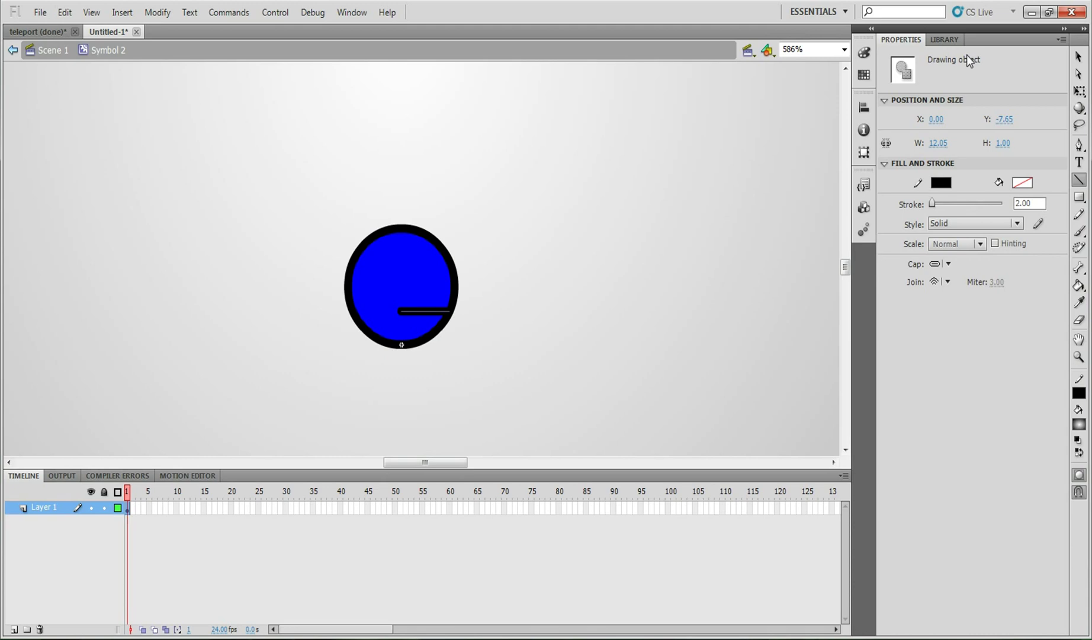
- Nudge the mouth line into place and tilt it down toward the right
click(1078, 57)
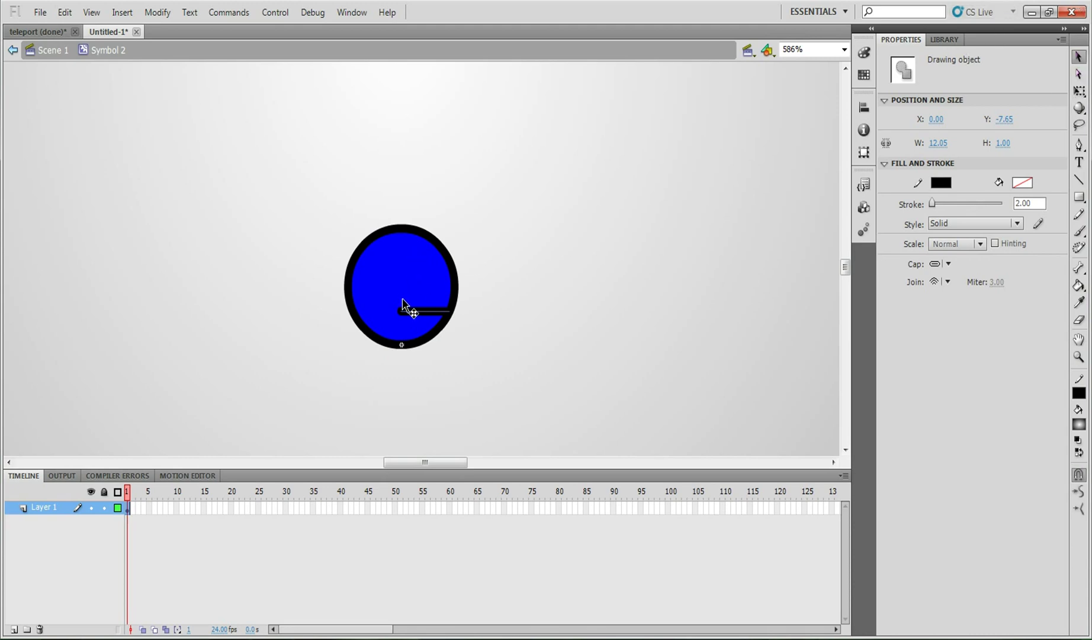
mouse_move(420, 315)
mouse_down()
mouse_move(434, 315)
mouse_move(419, 319)
mouse_up()
click(1079, 91)
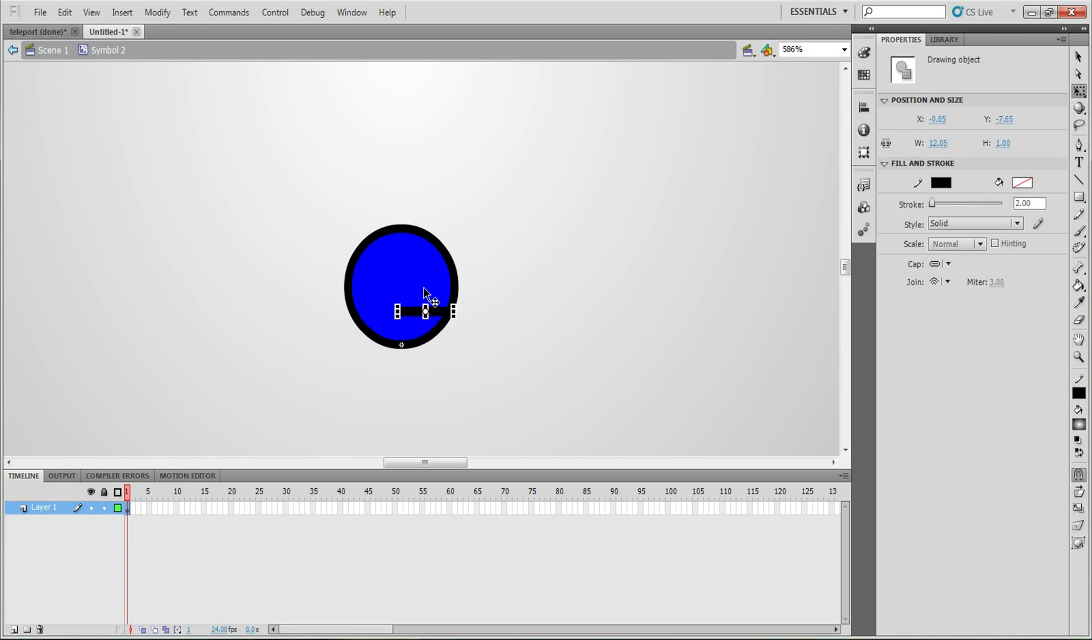
drag(399, 296, 397, 299)
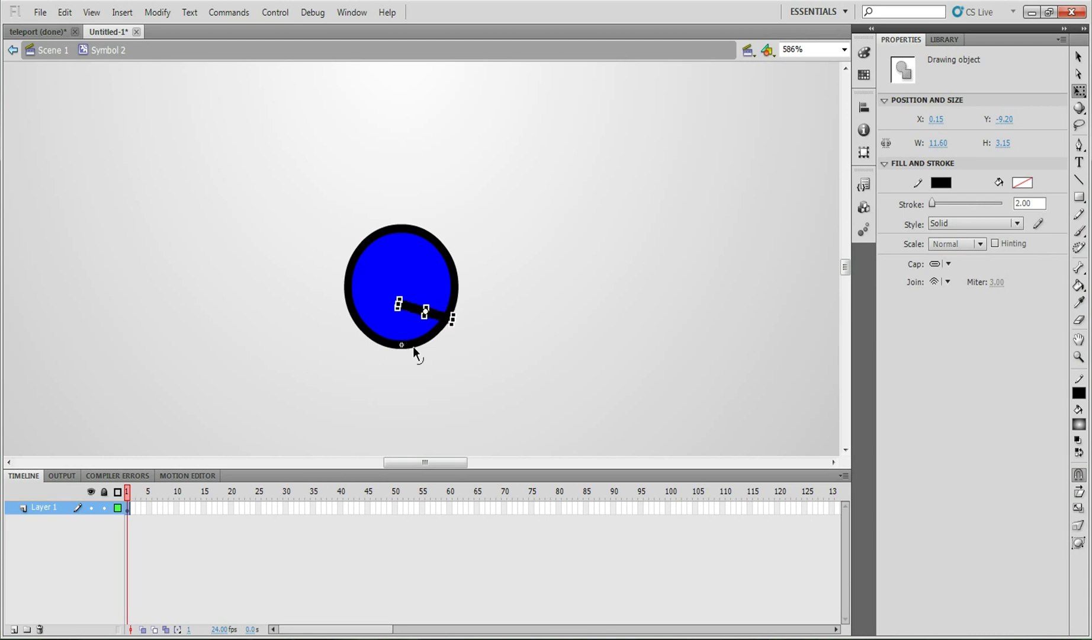
click(1079, 56)
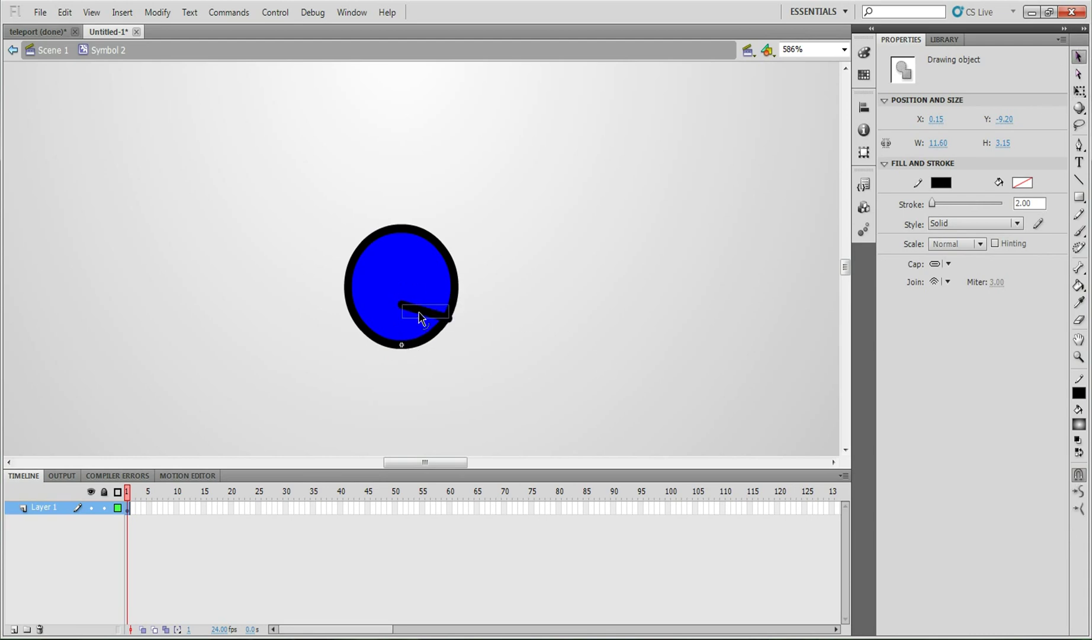
mouse_move(423, 315)
mouse_down()
mouse_move(417, 309)
mouse_move(431, 313)
mouse_up()
click(517, 291)
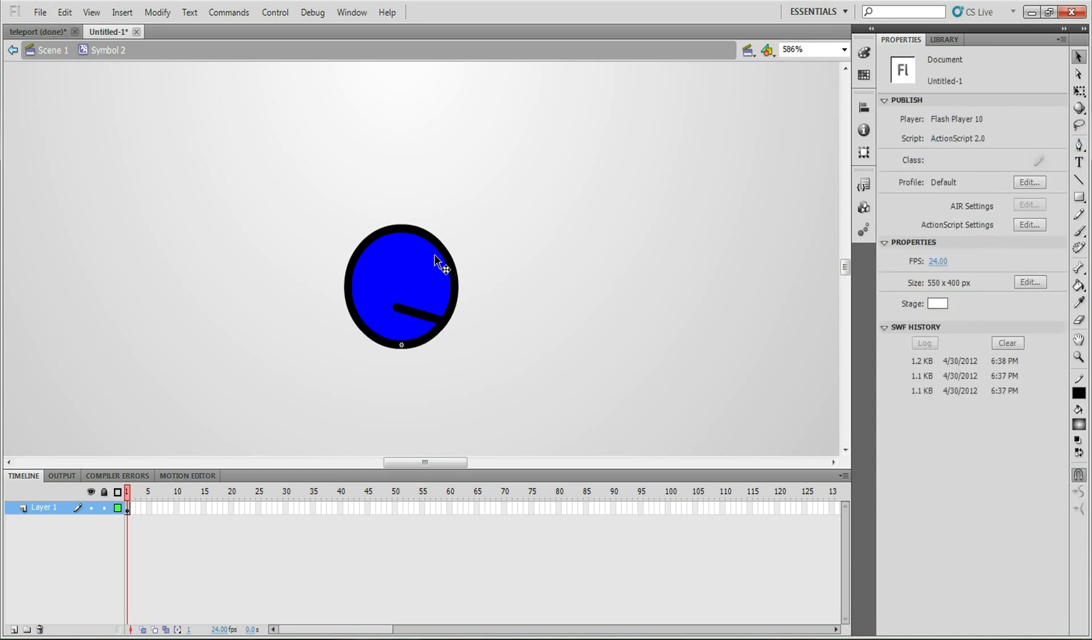
- Draw a small white-filled oval eye beside the ball with a 1.00 outline
click(1079, 197)
click(1079, 198)
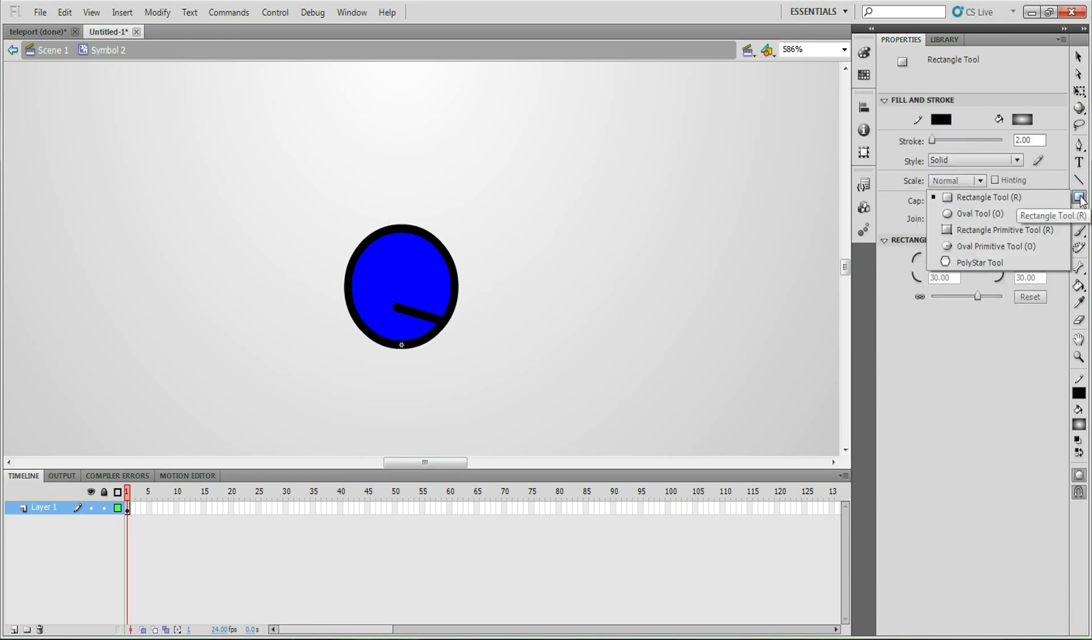
click(955, 212)
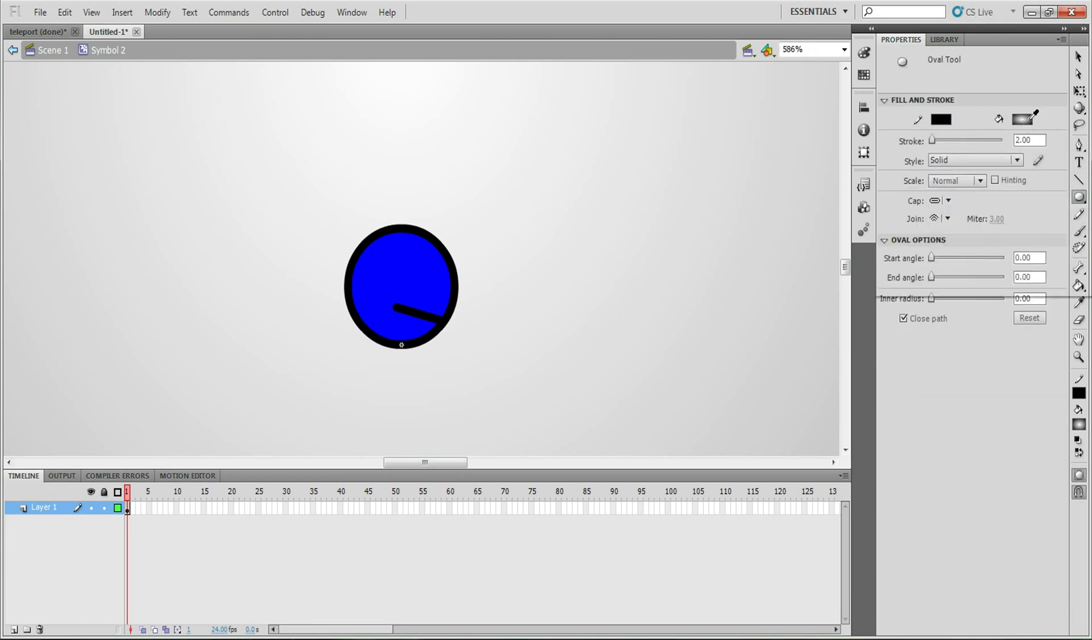
click(1028, 120)
click(886, 204)
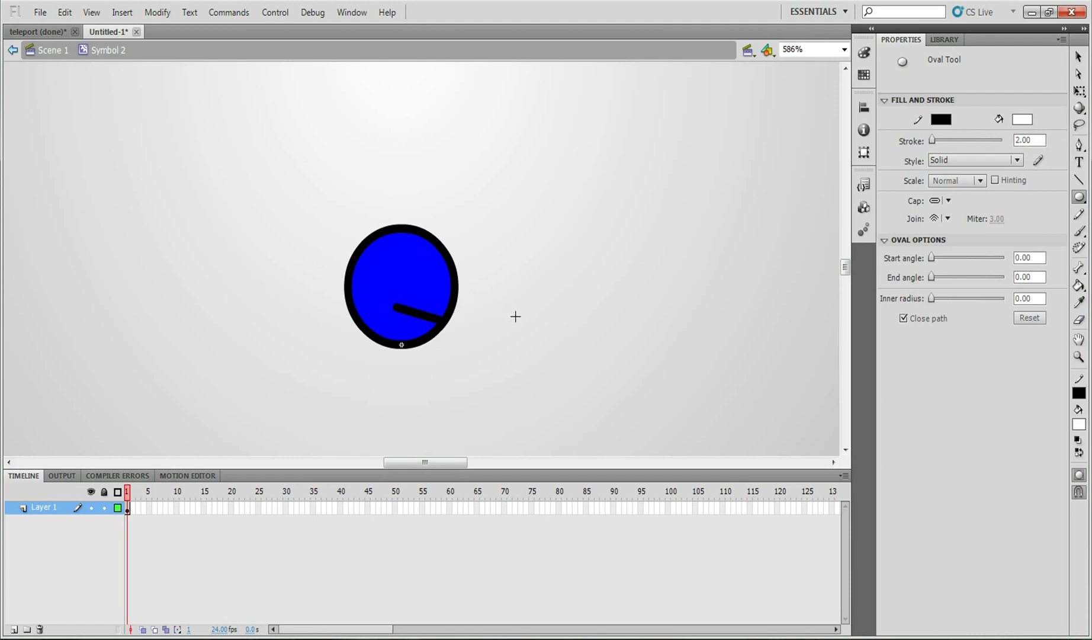
drag(545, 309, 527, 261)
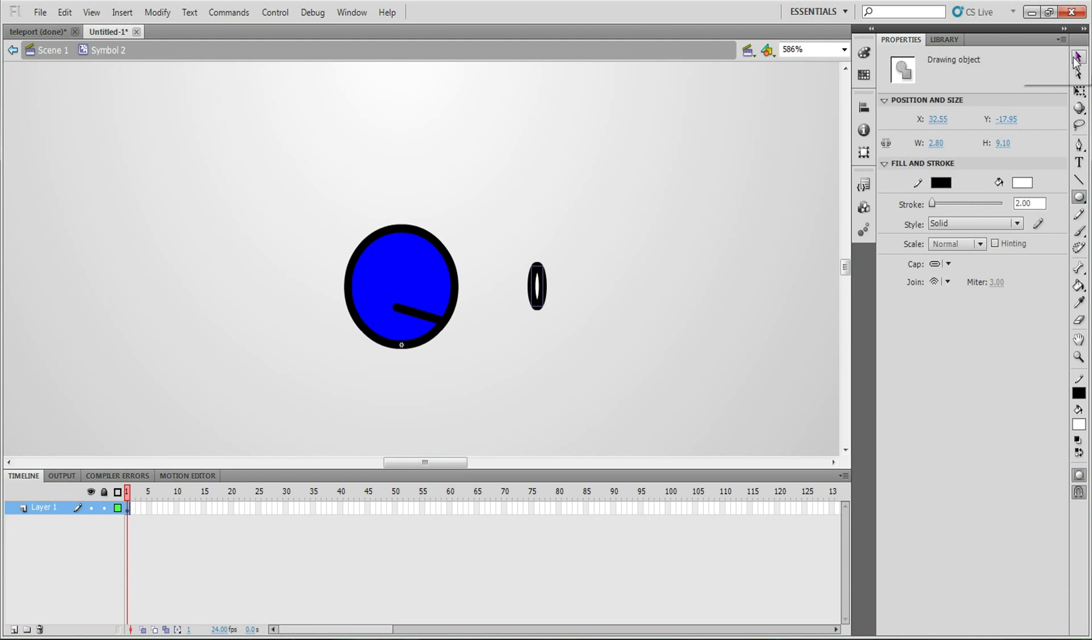
click(1076, 60)
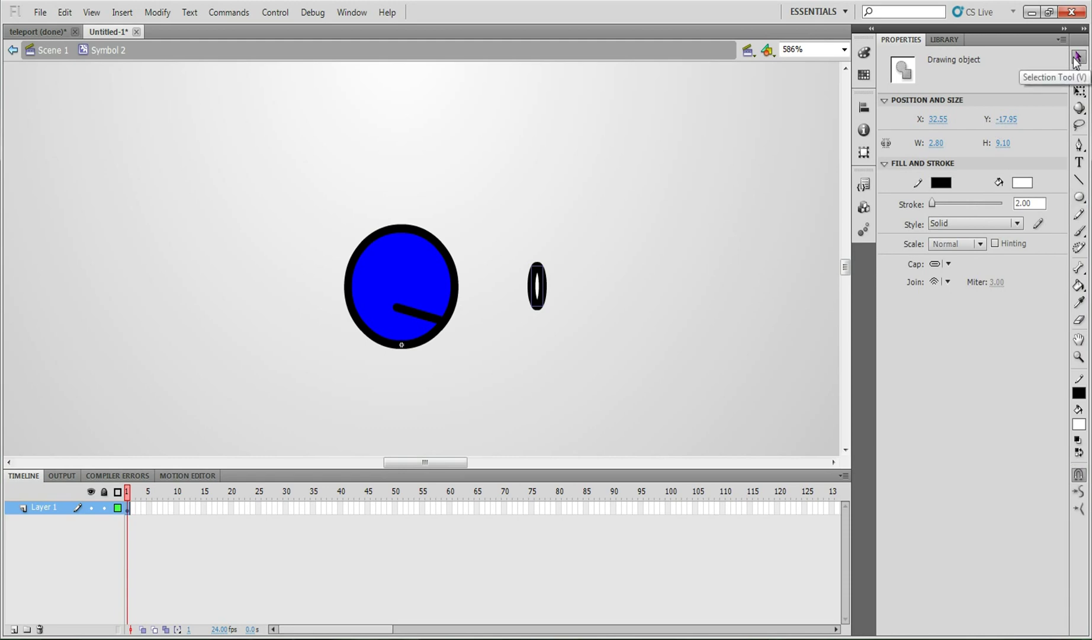
click(1029, 203)
text(1)
key(Return)
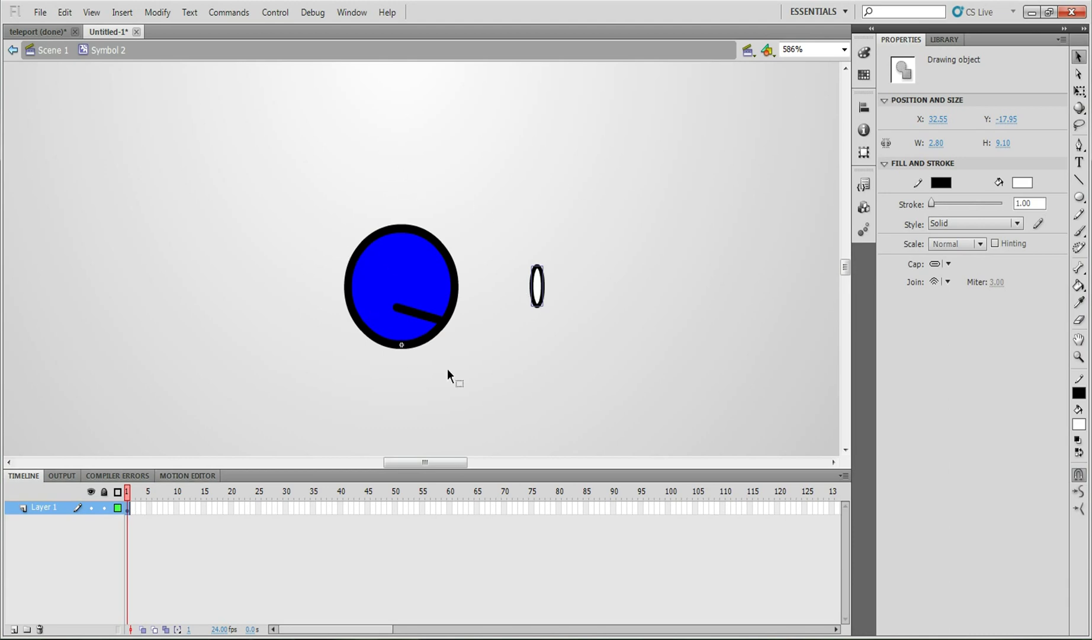
- Convert the oval into a movie clip named Symbol 3
right_click(538, 281)
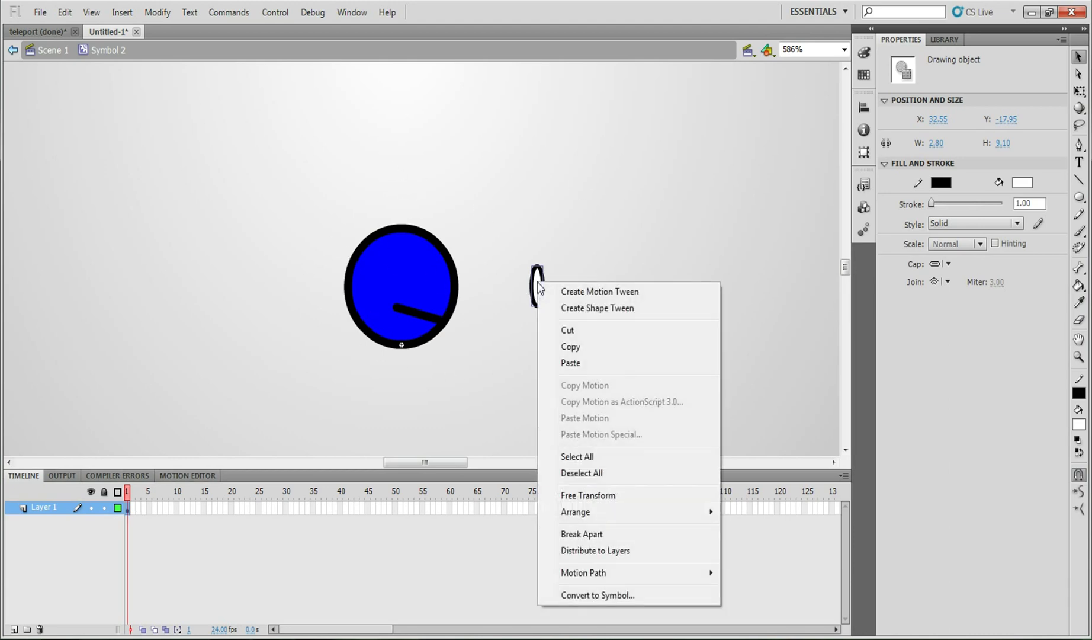
click(592, 594)
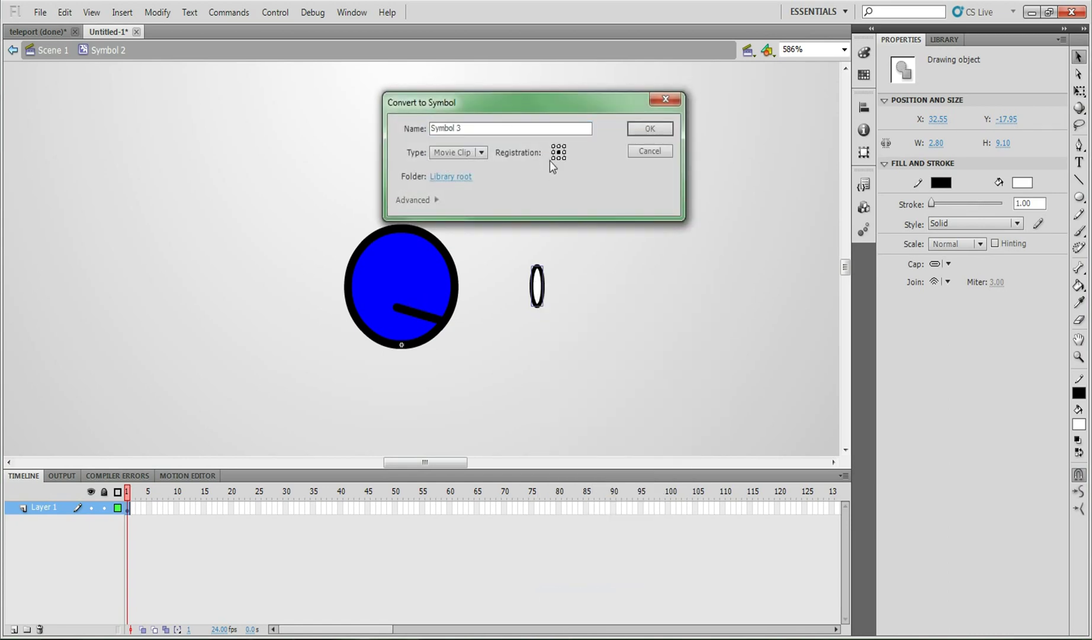
click(647, 127)
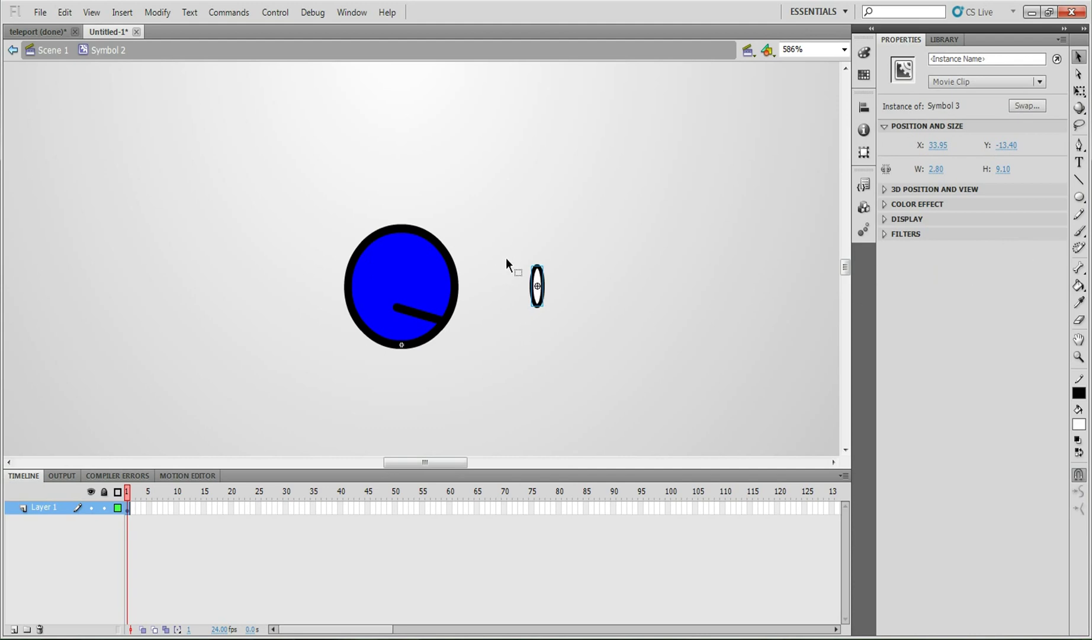
- Enter Symbol 3 and insert keyframes at frames 5 and 30
double_click(538, 285)
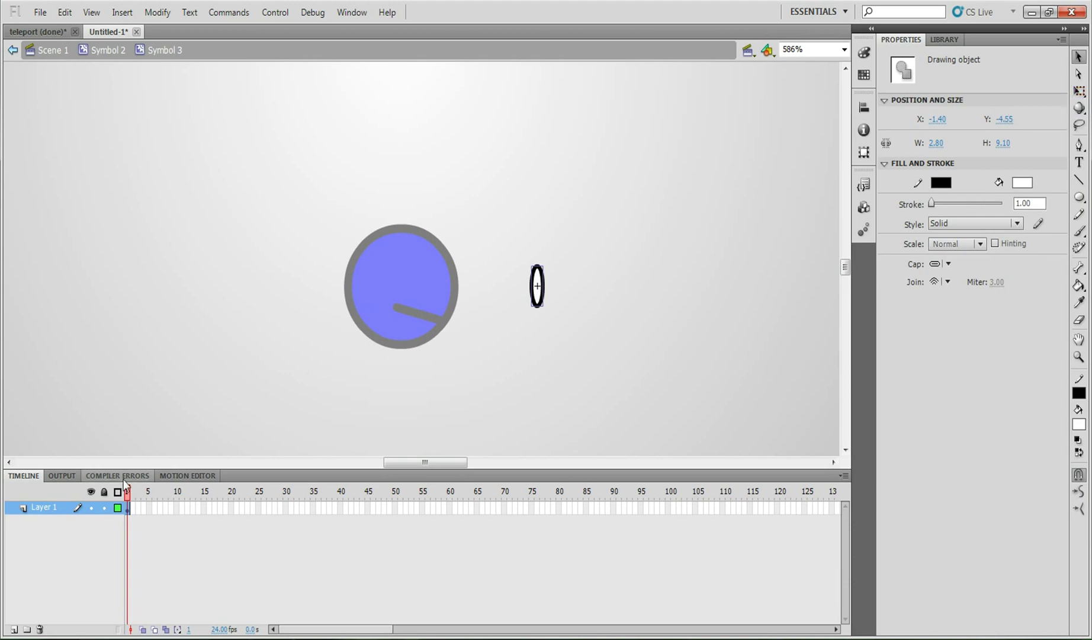
right_click(152, 508)
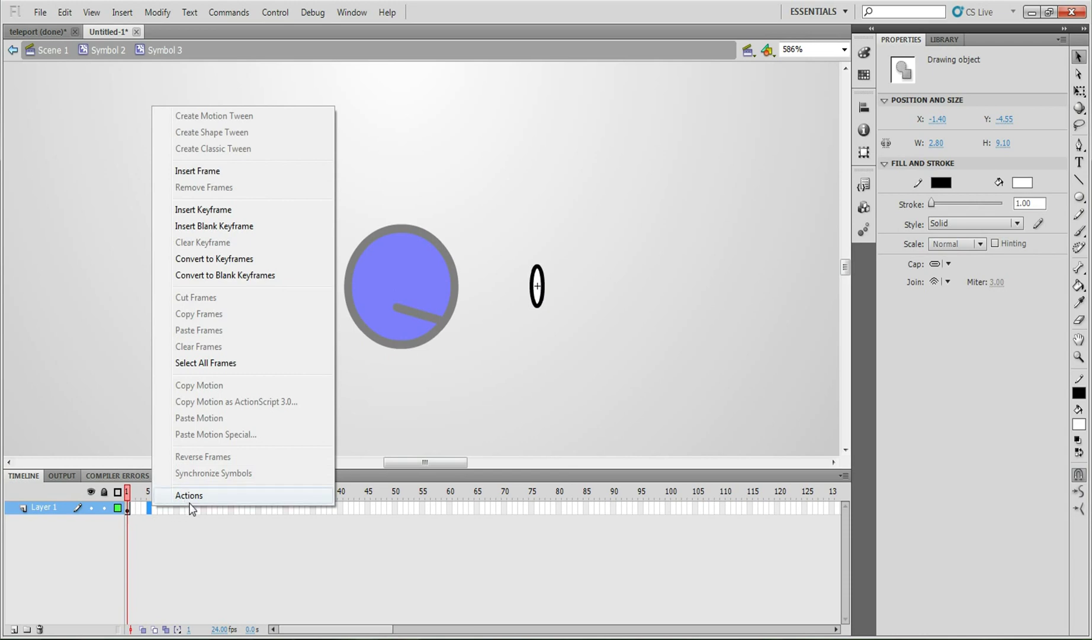
click(225, 209)
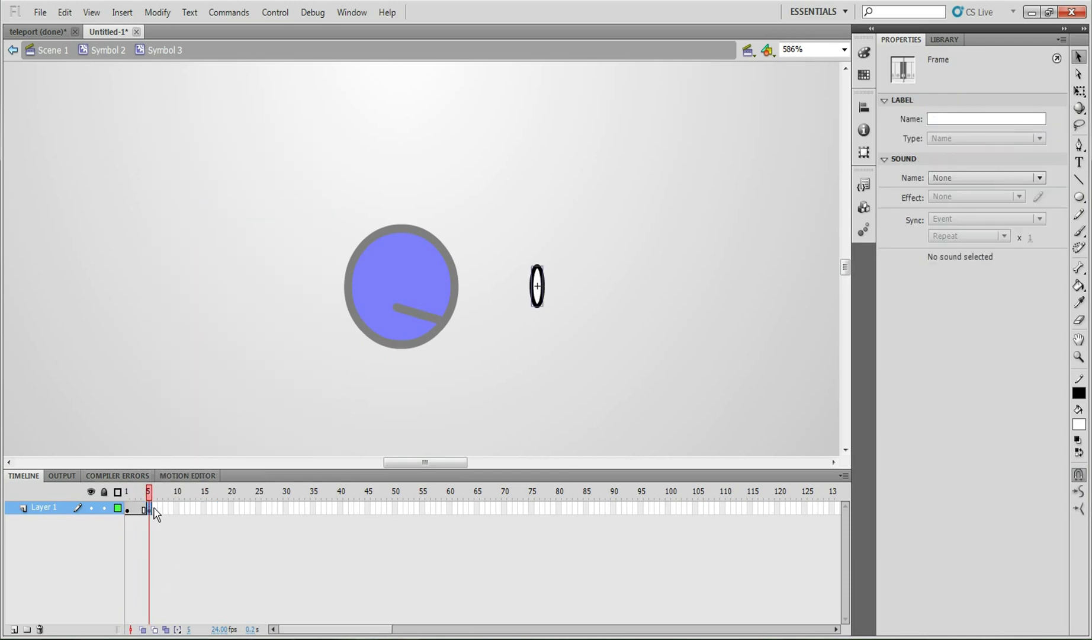
right_click(259, 507)
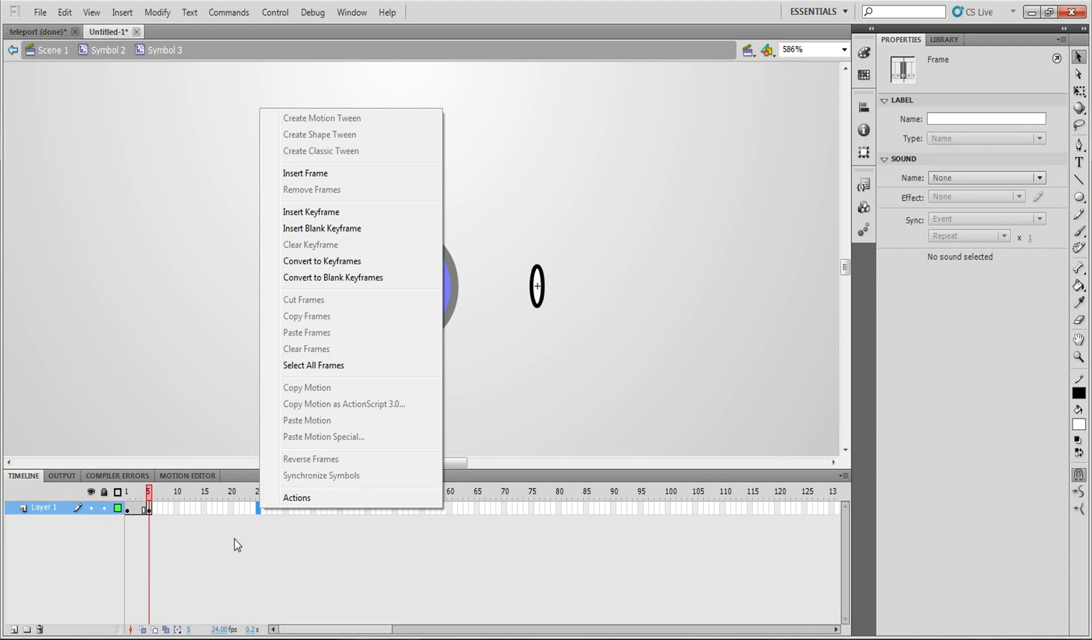
click(237, 610)
right_click(286, 513)
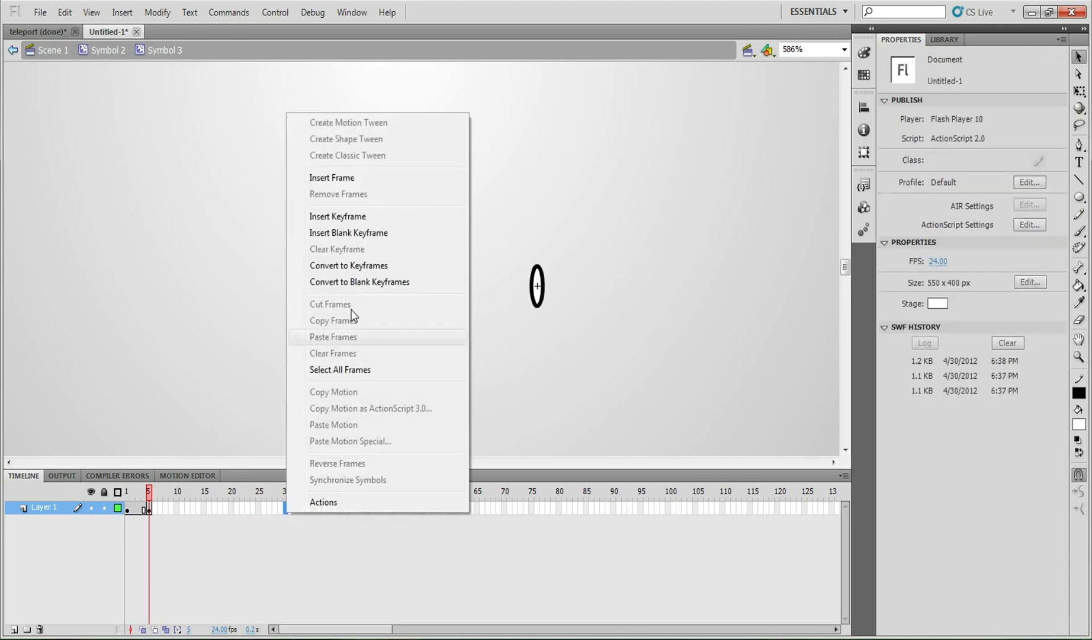
click(354, 215)
- Squash the frame-1 eye into a thin flat slit with Free Transform
click(139, 508)
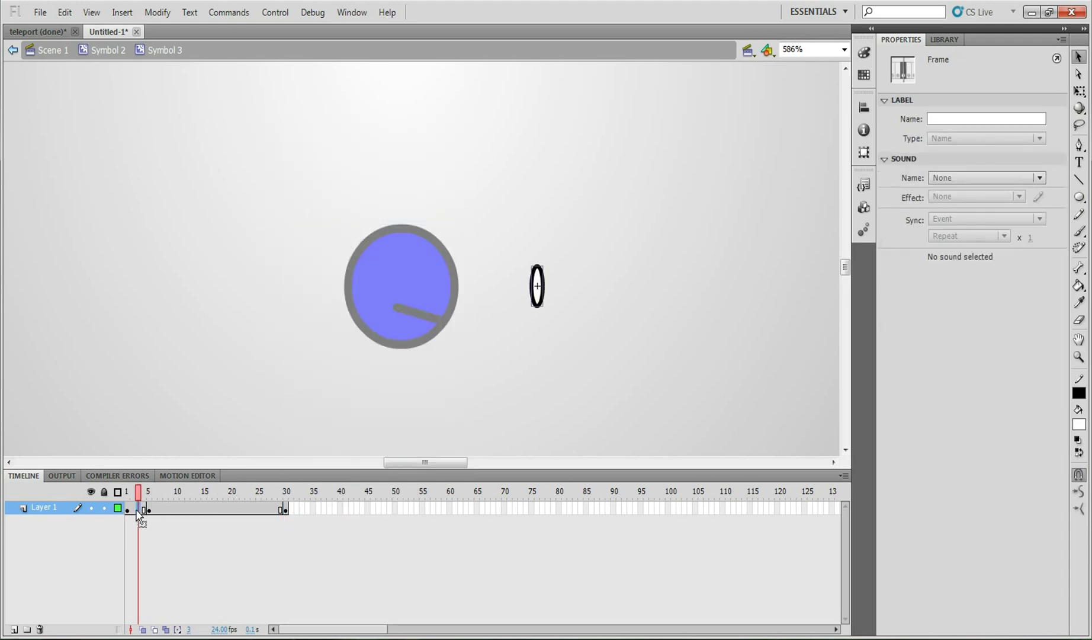
click(126, 508)
click(1079, 91)
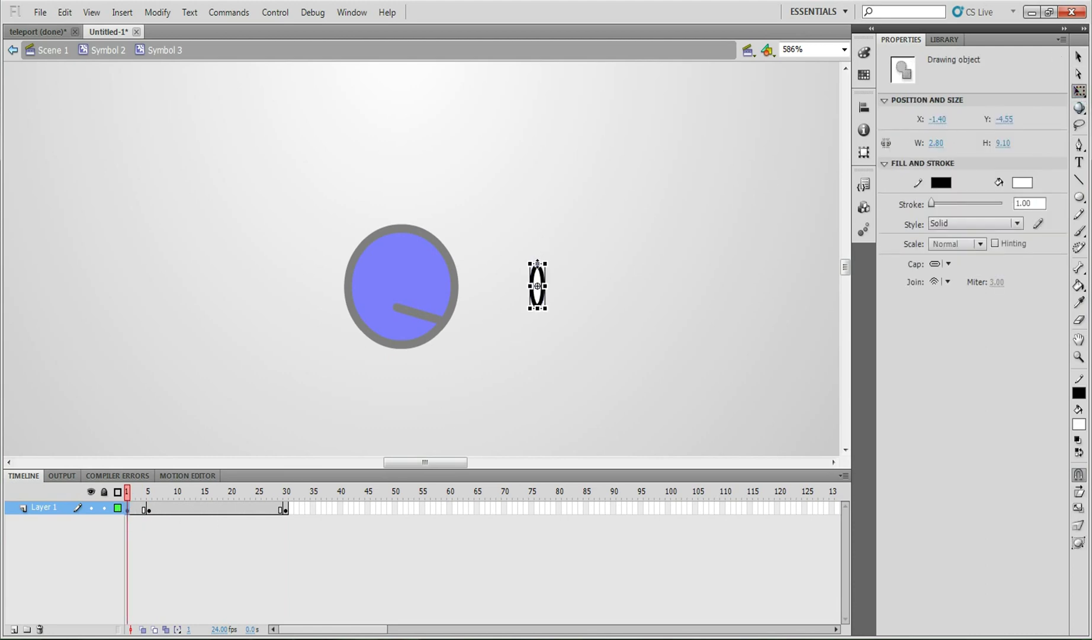
drag(537, 262, 537, 297)
click(1079, 56)
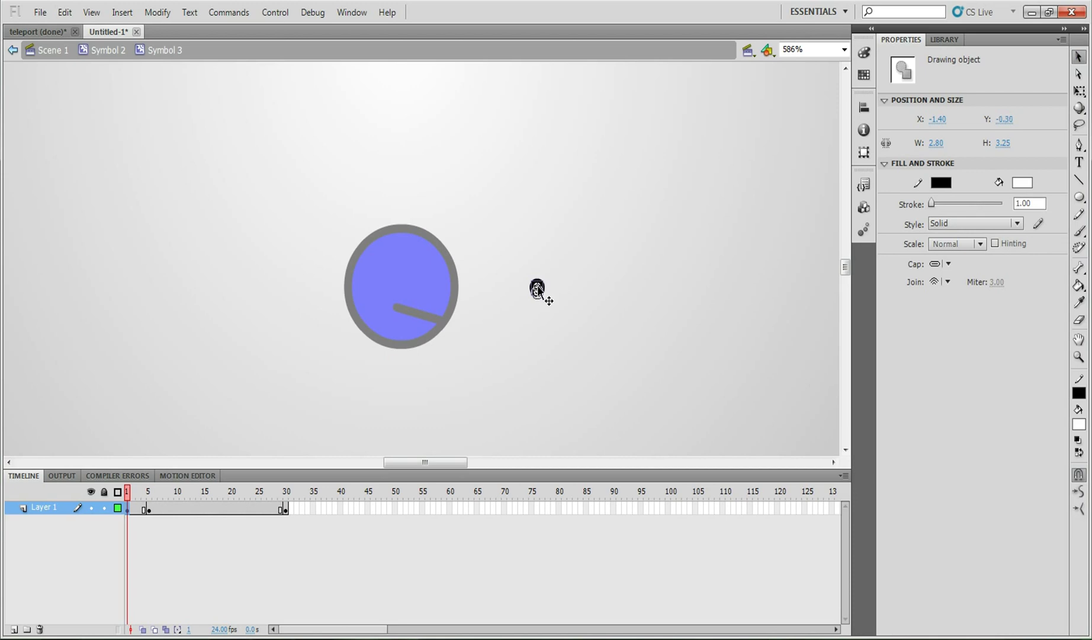
drag(538, 285, 538, 281)
click(1079, 91)
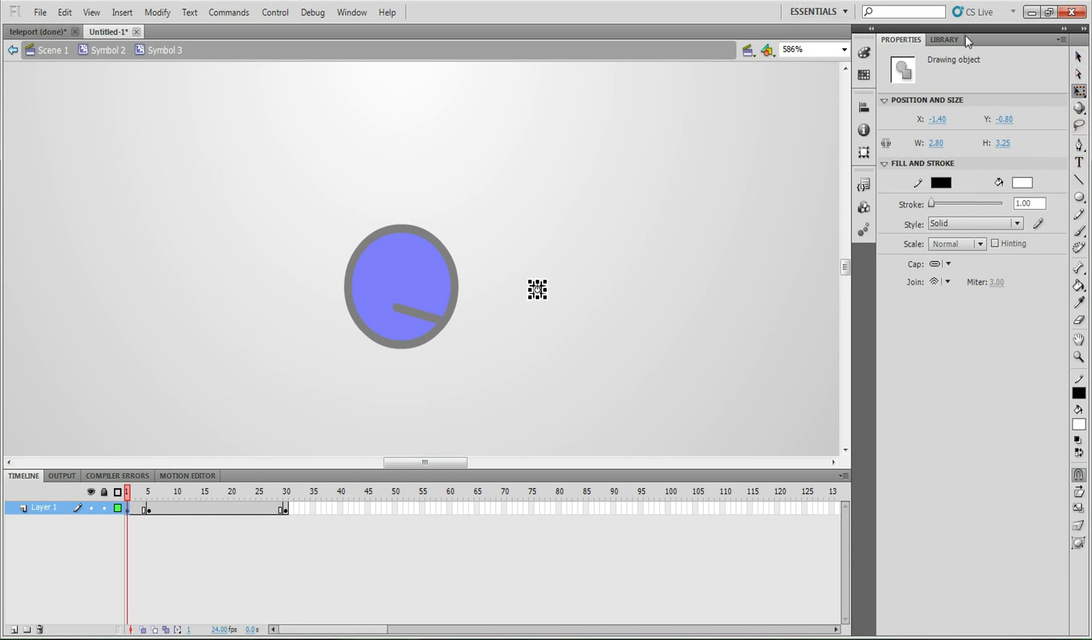
key(z)
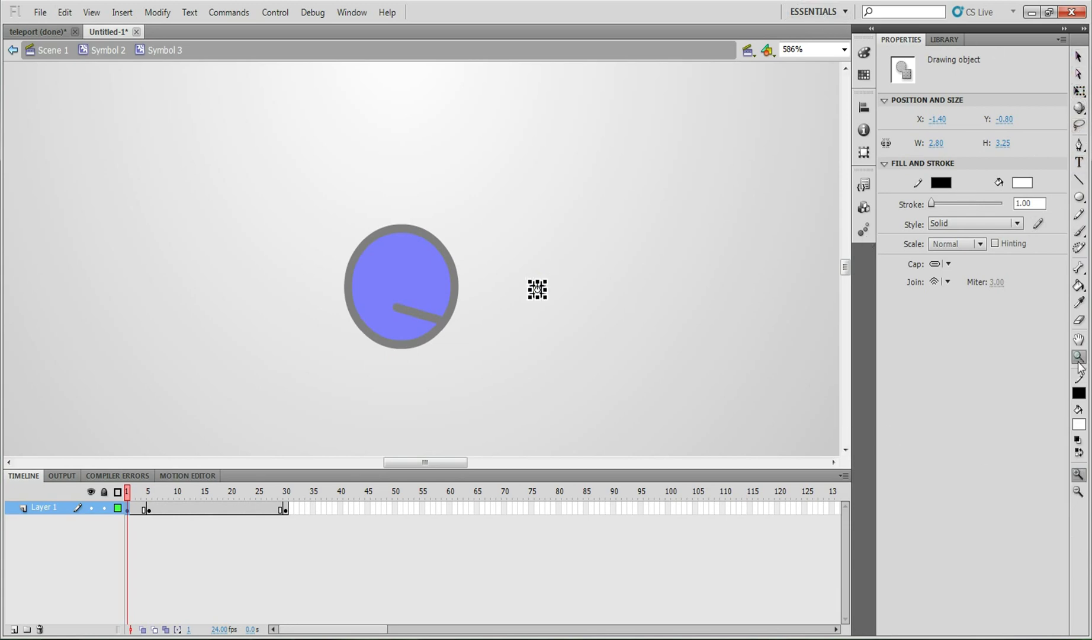
click(561, 287)
key(q)
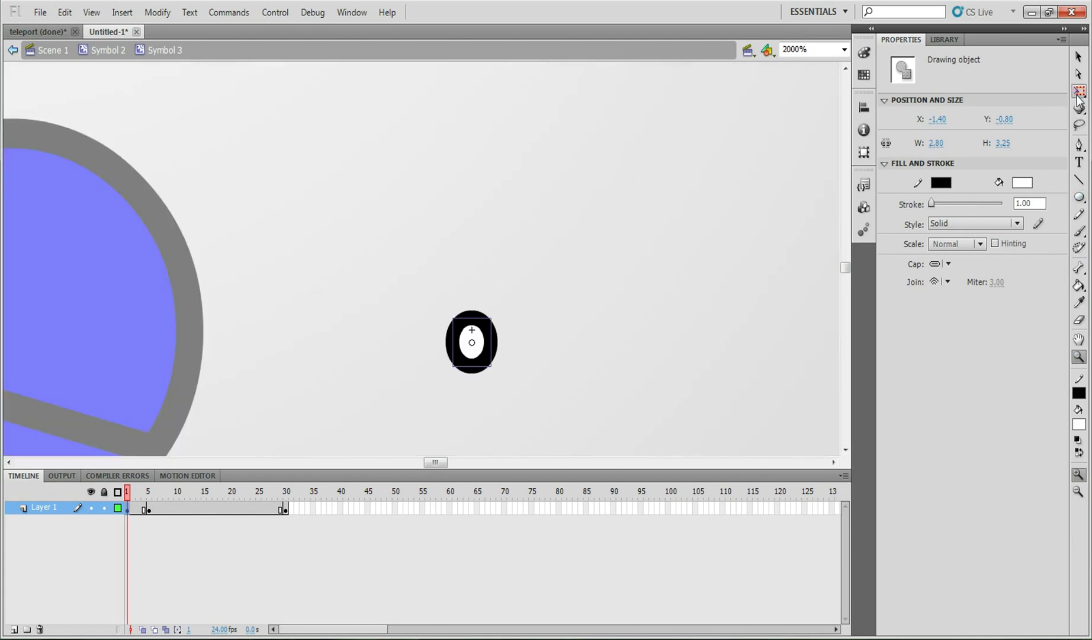
drag(472, 314, 472, 354)
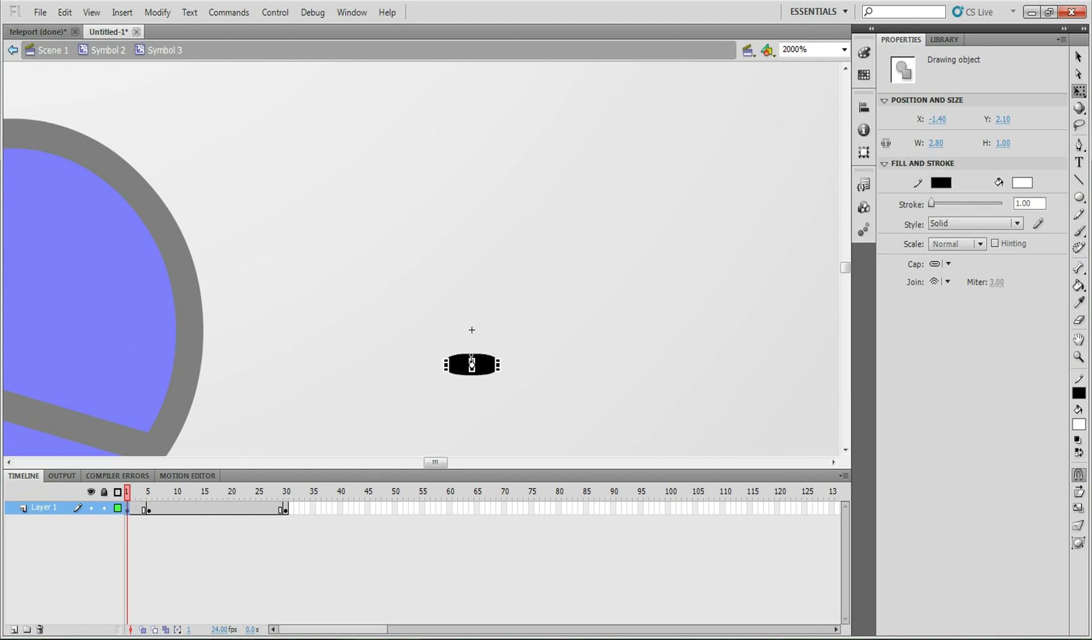
click(508, 344)
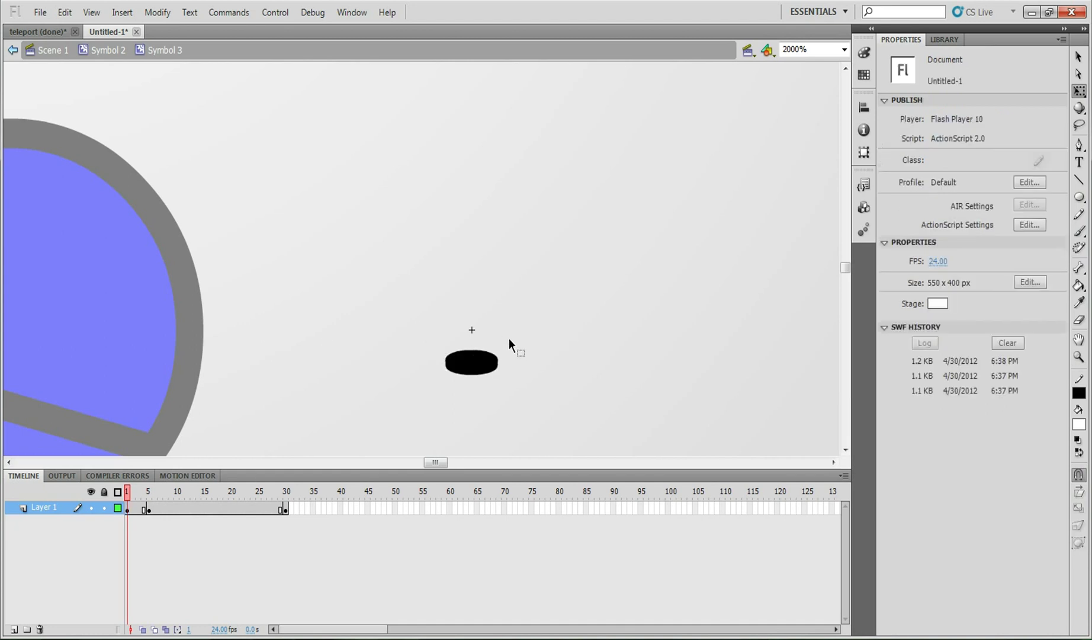
click(149, 509)
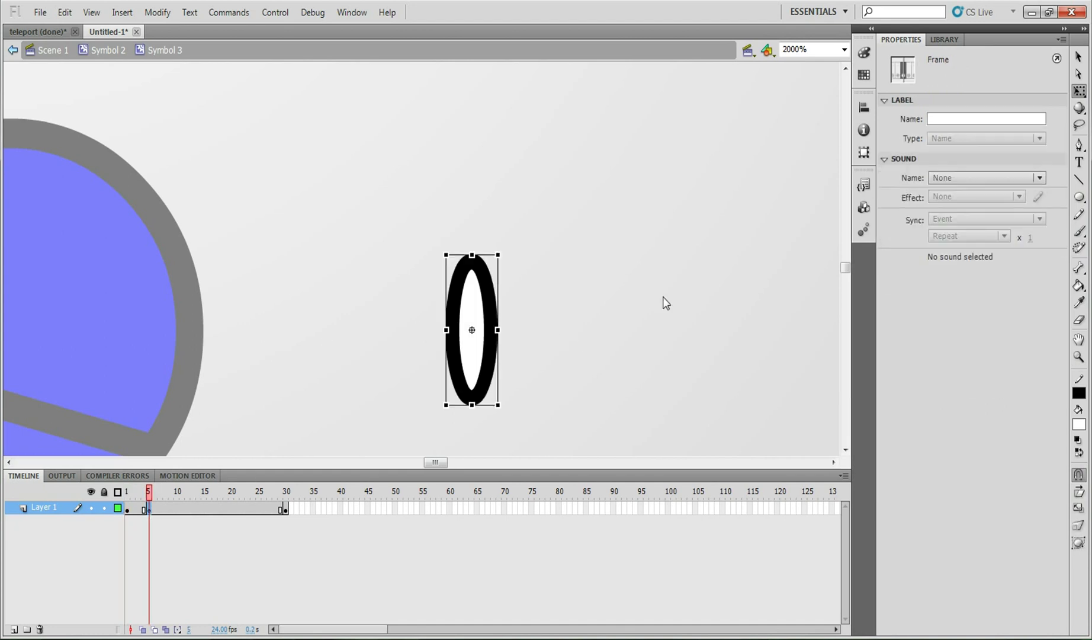
- Add a frame 1–5 shape tween, preview the eye opening, and zoom back out
right_click(134, 511)
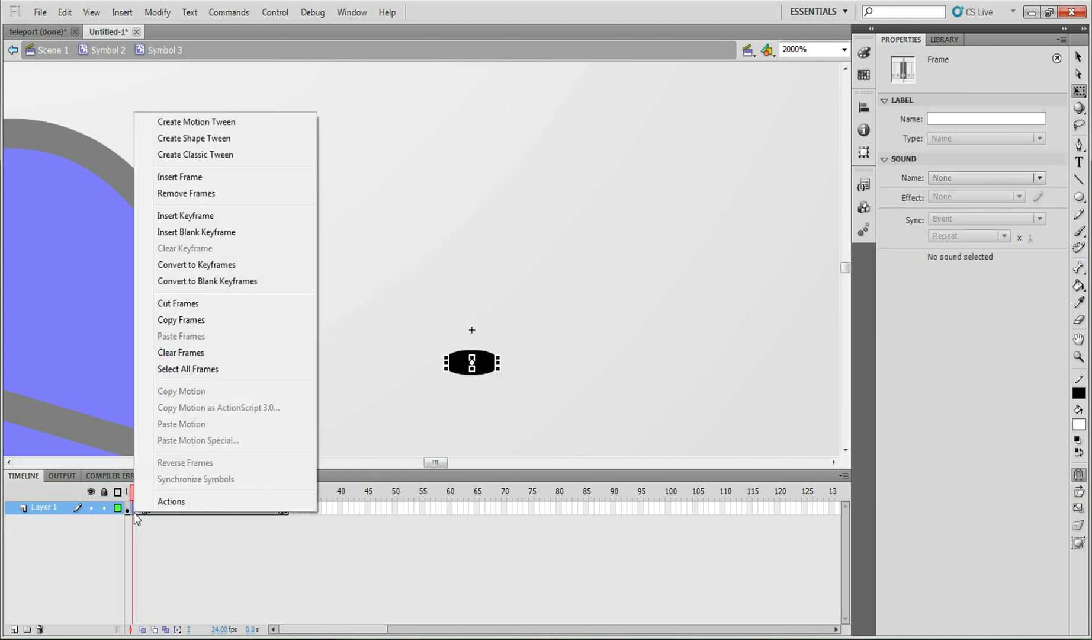
click(220, 140)
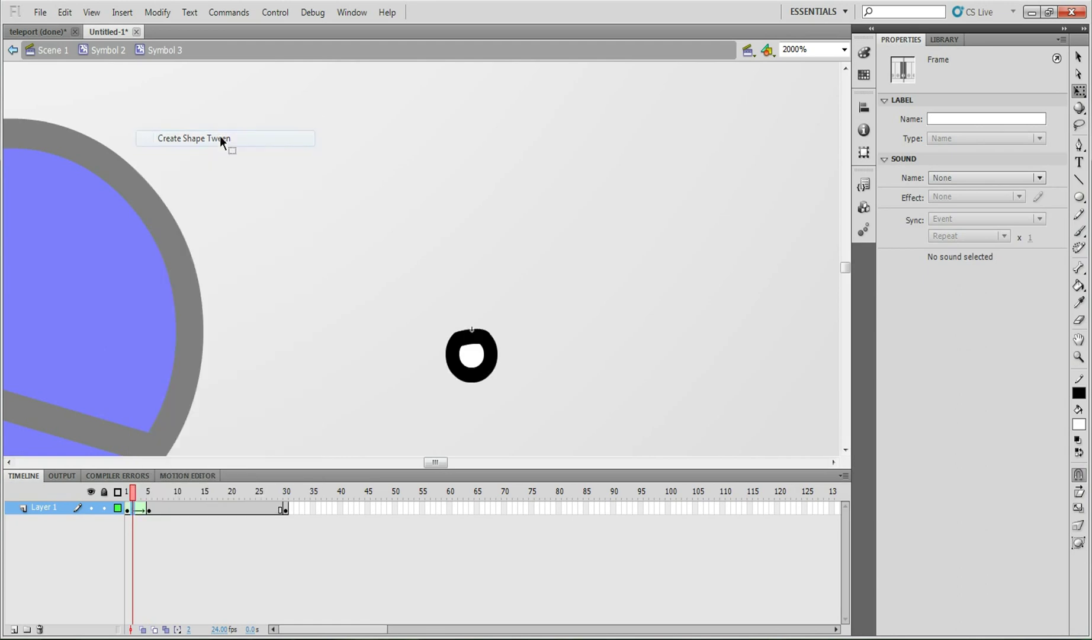
click(128, 492)
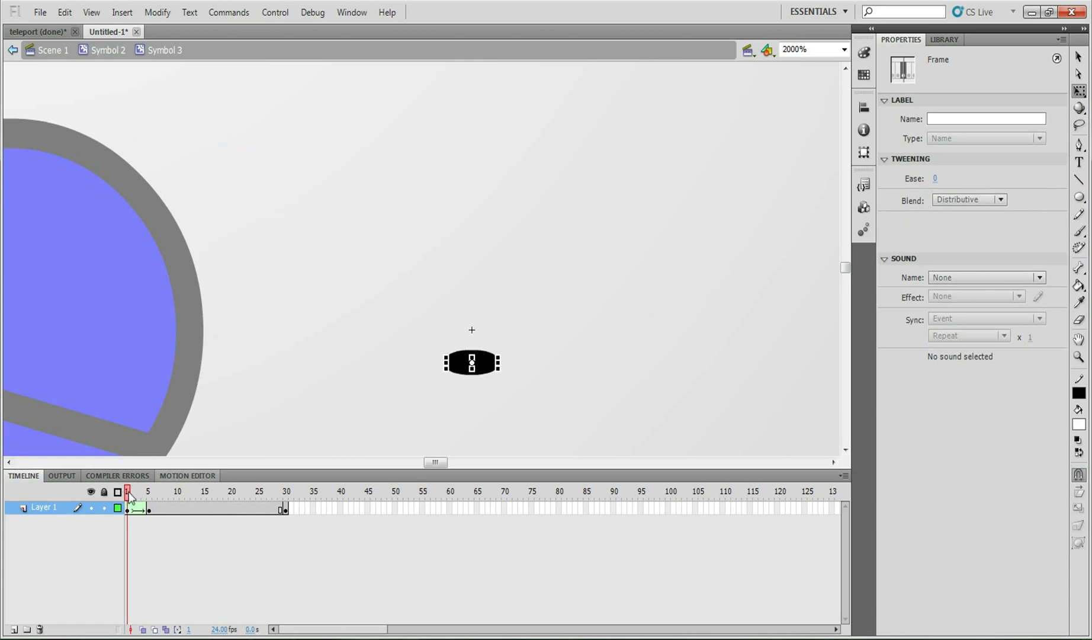
drag(128, 492, 286, 493)
key(Return)
click(313, 209)
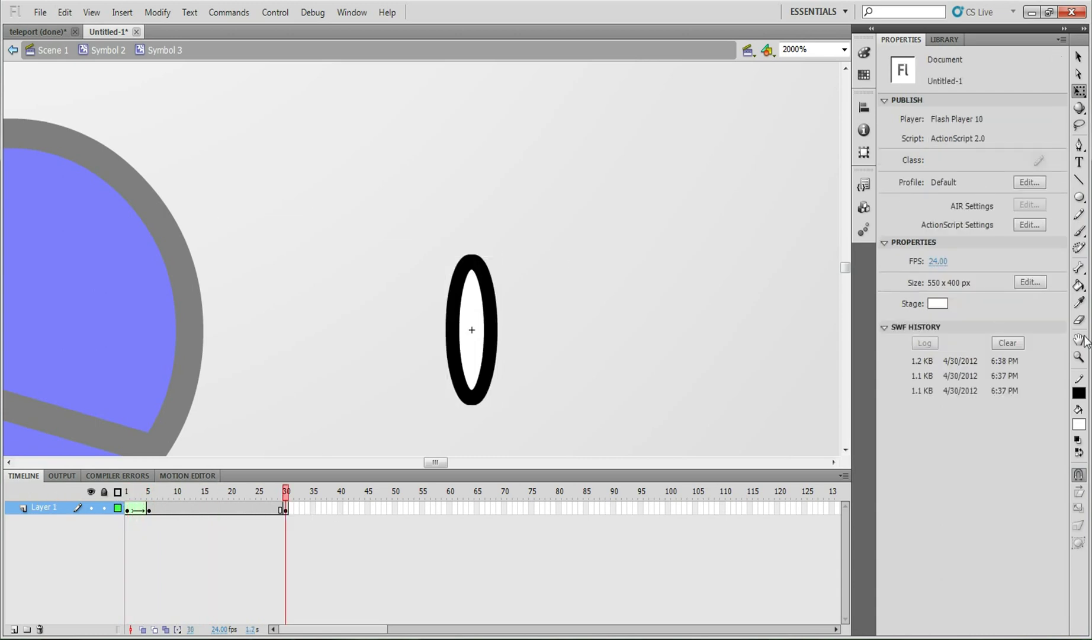
click(1079, 357)
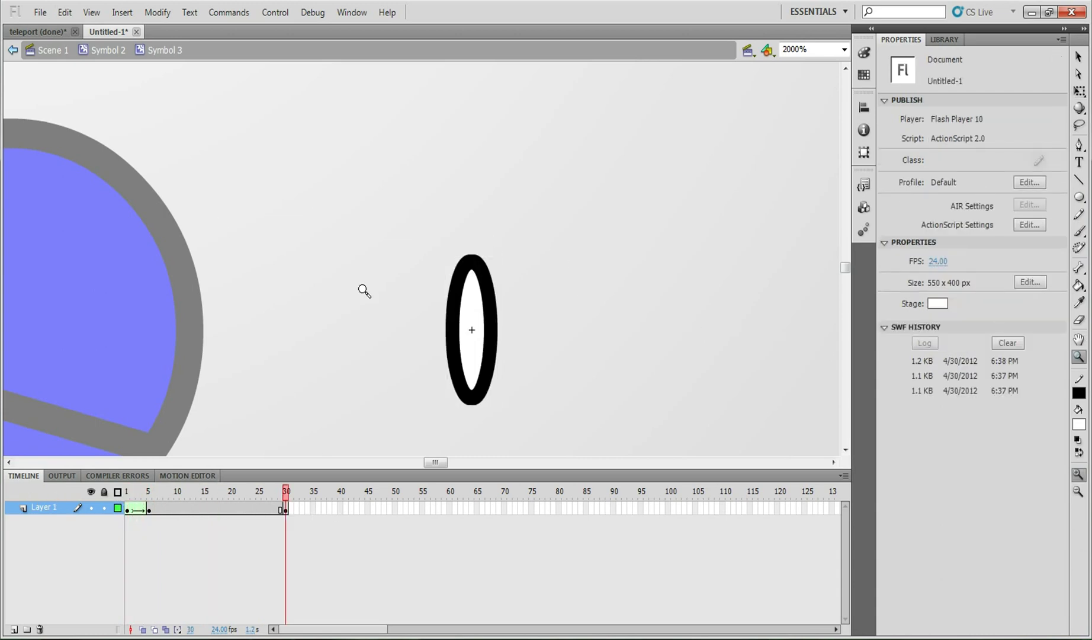
alt+click(320, 337)
key(v)
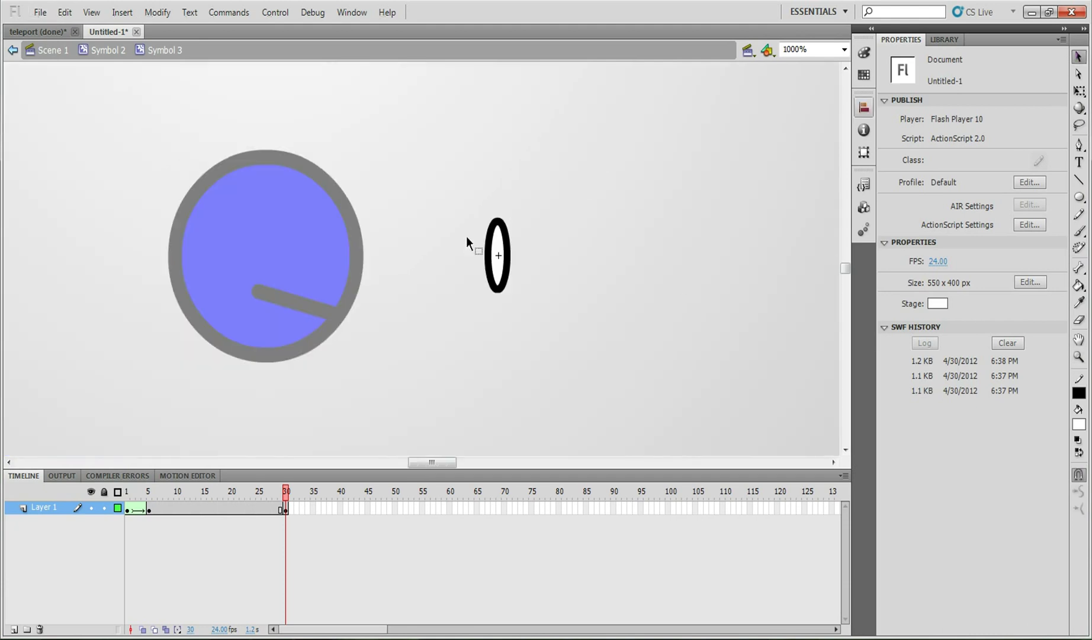
- Place the Symbol 3 eye inside the ball above the mouth, preview its tween, and return to Scene 1
double_click(457, 268)
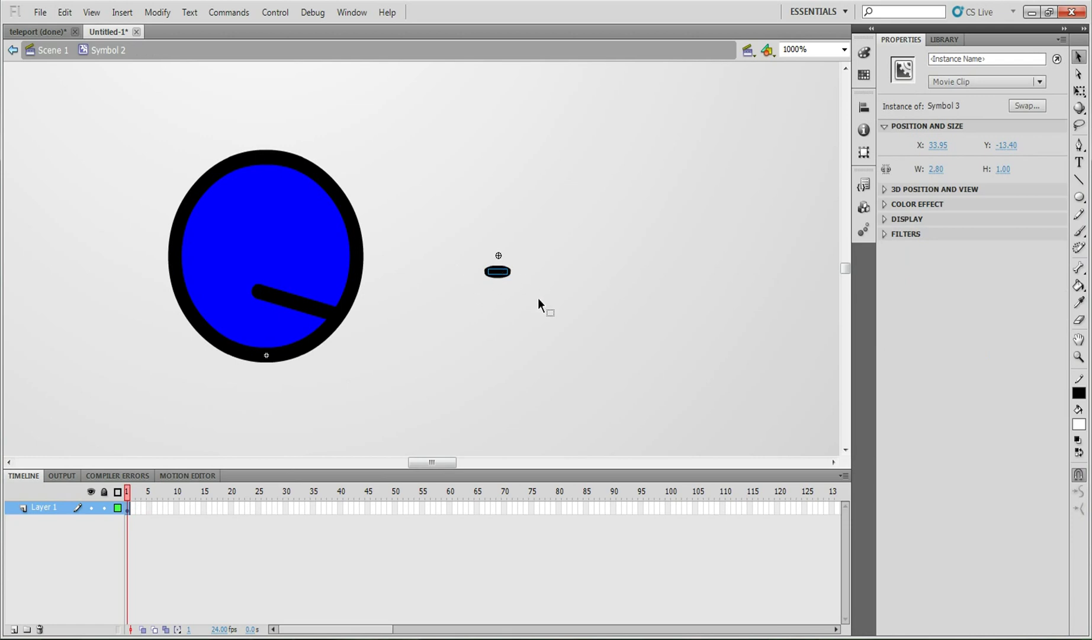
drag(502, 273, 307, 271)
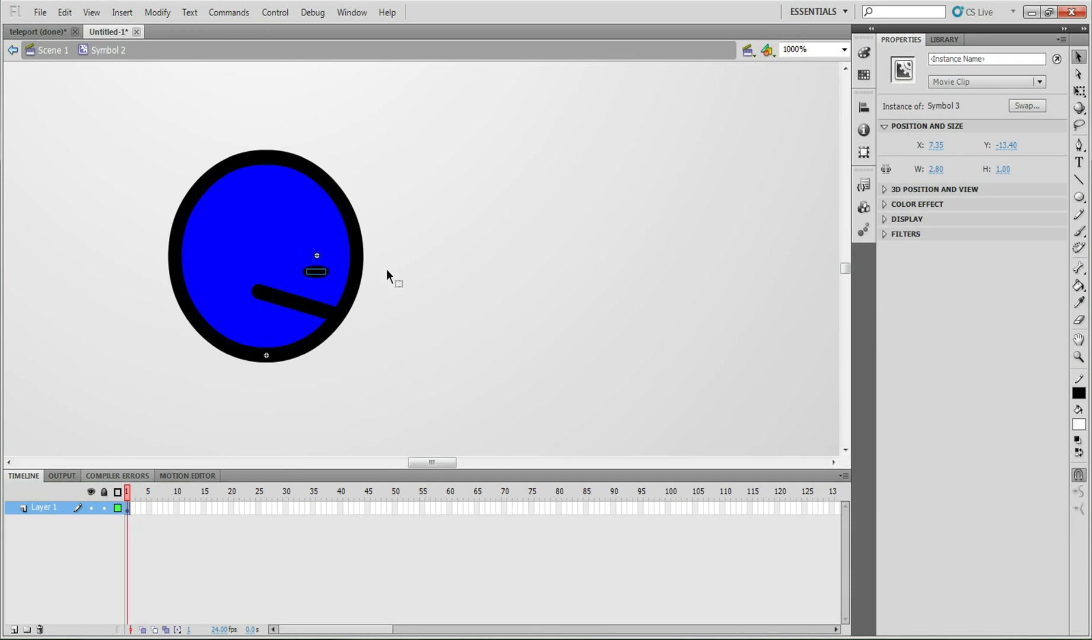
double_click(314, 276)
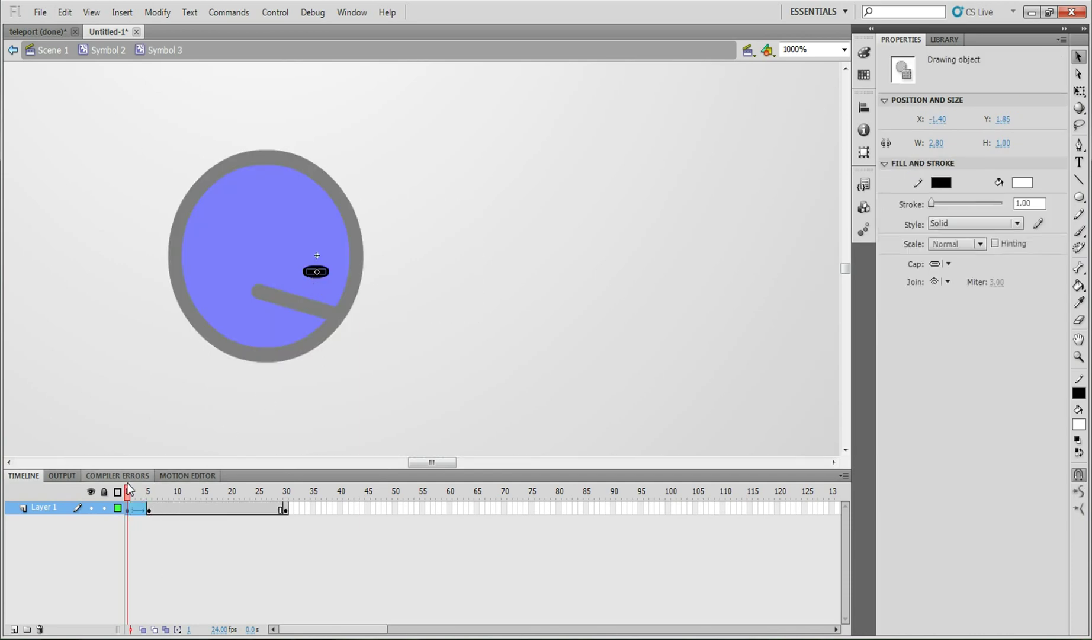
mouse_move(128, 491)
mouse_down()
mouse_move(200, 492)
mouse_move(127, 492)
mouse_up()
click(413, 359)
double_click(412, 359)
drag(318, 270, 334, 276)
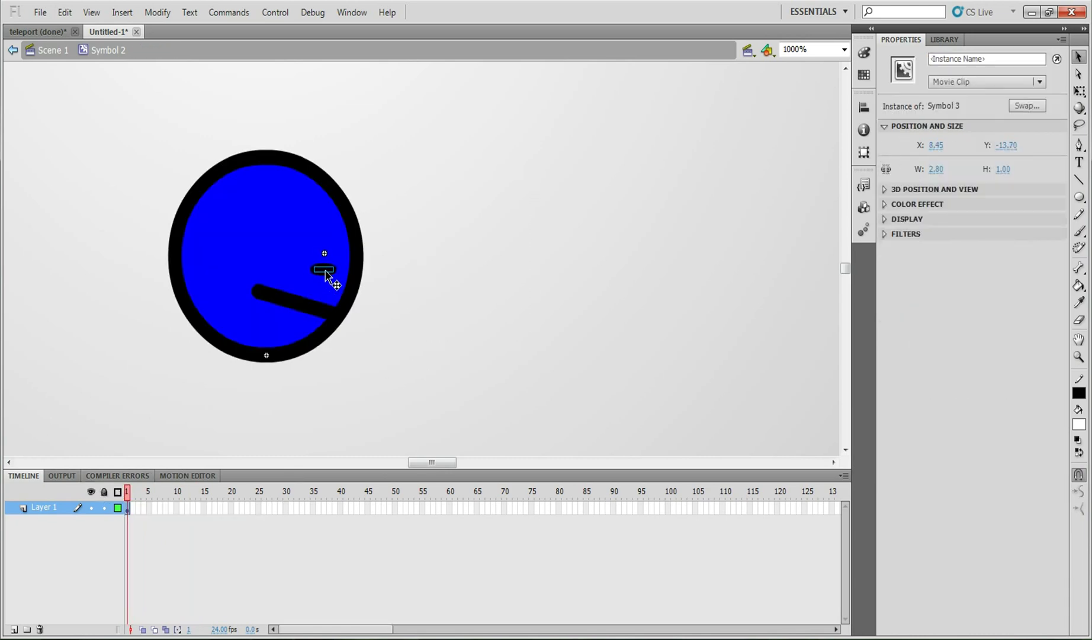
double_click(324, 270)
mouse_move(128, 492)
mouse_down()
mouse_move(196, 491)
mouse_move(126, 492)
mouse_up()
double_click(460, 384)
double_click(493, 287)
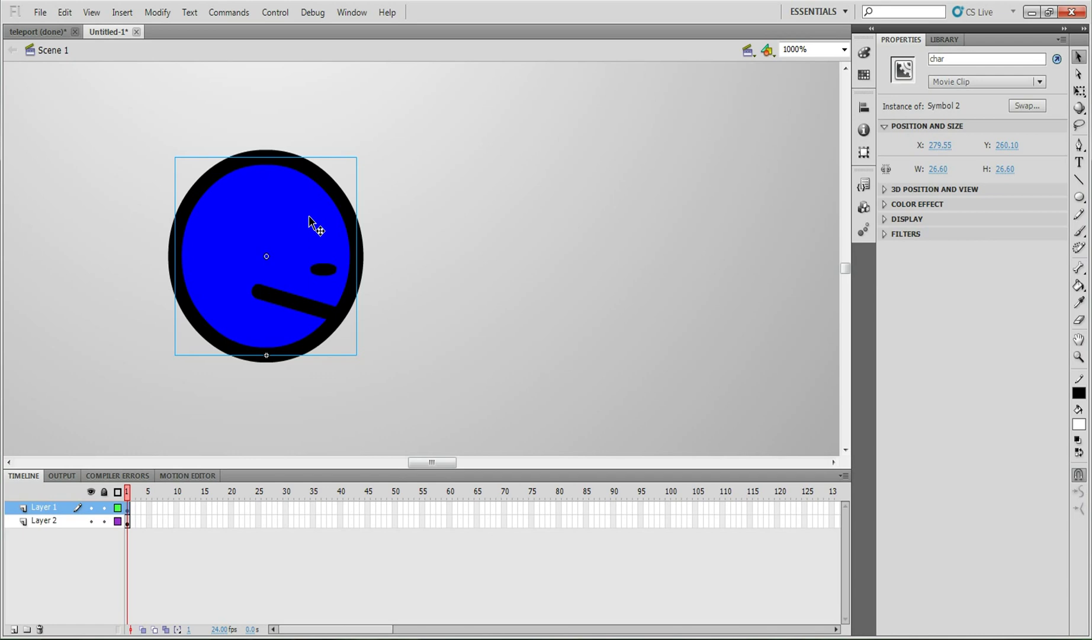
- Zoom out and test the movie, walking the ball left and right before closing the player
click(1078, 356)
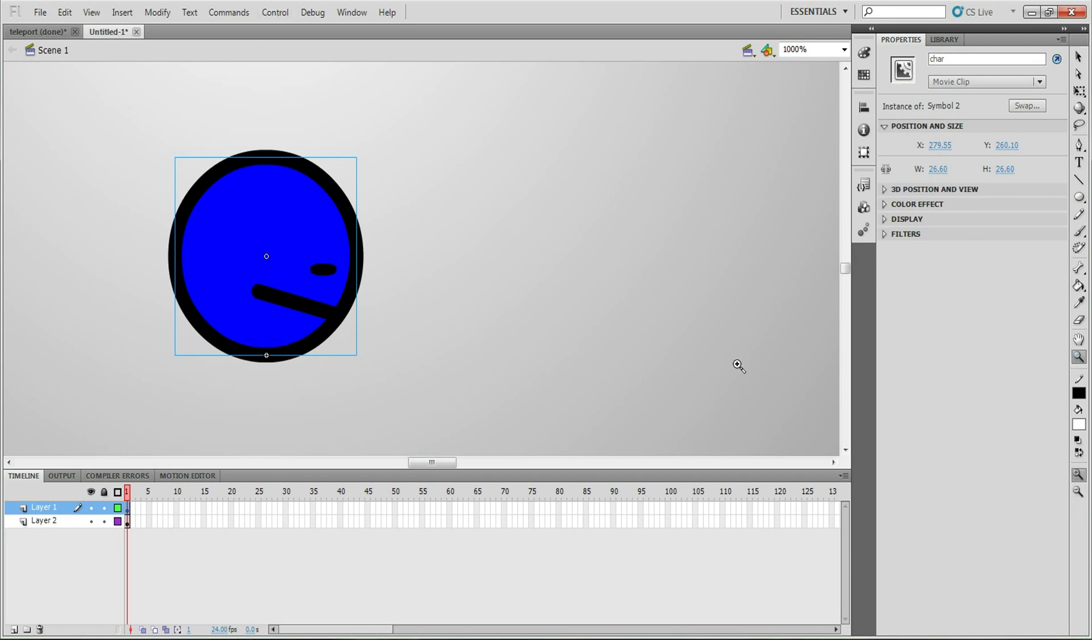
click(408, 274)
click(408, 275)
click(276, 13)
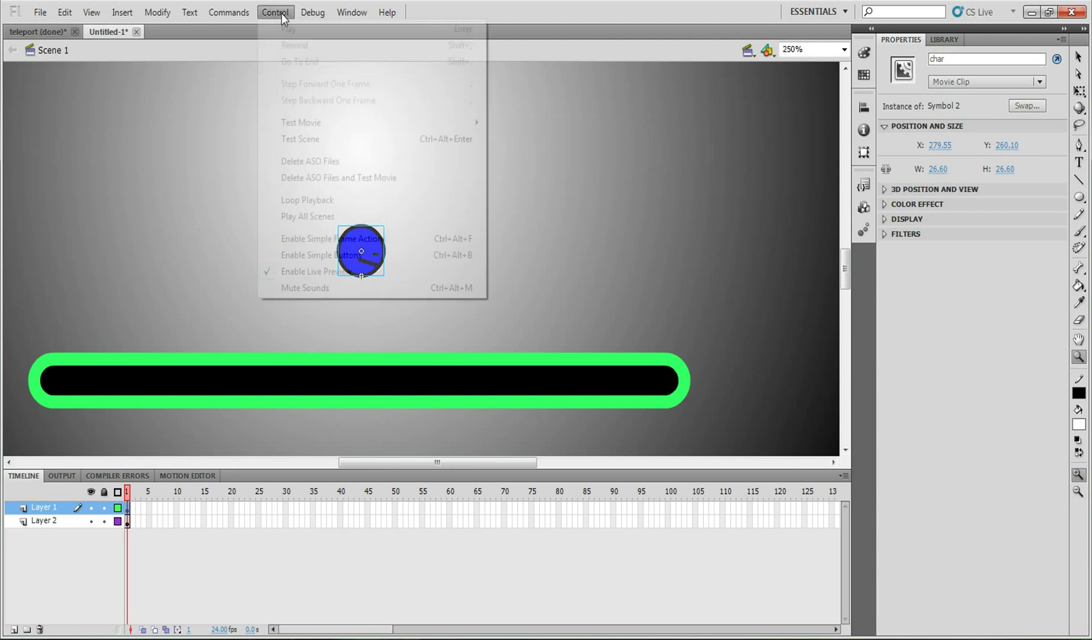
mouse_move(331, 121)
click(573, 195)
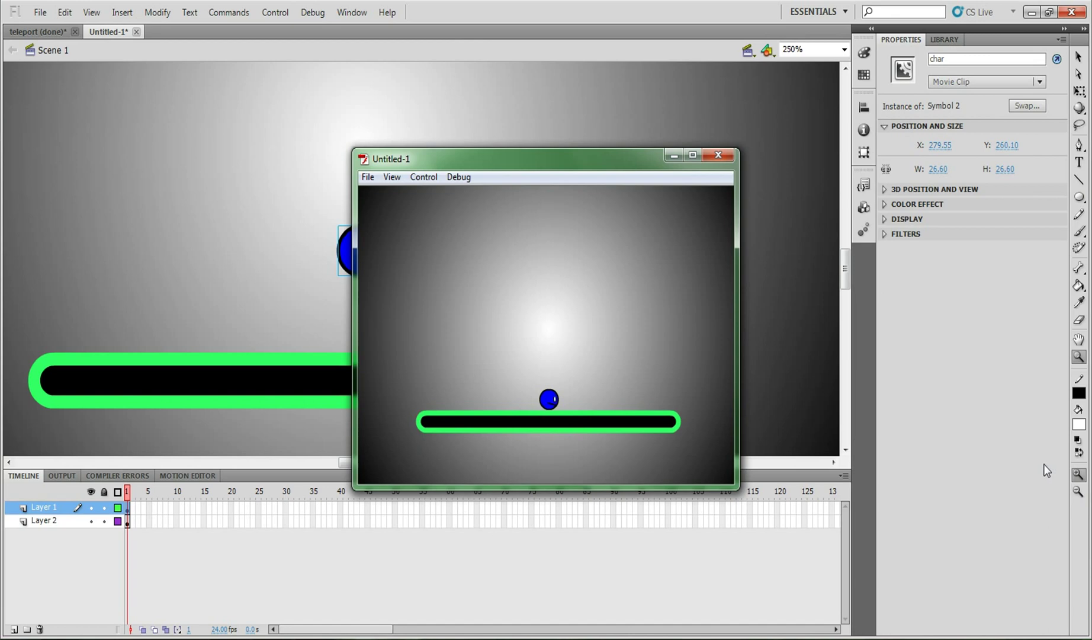
key(Left)
key(Right)
click(720, 157)
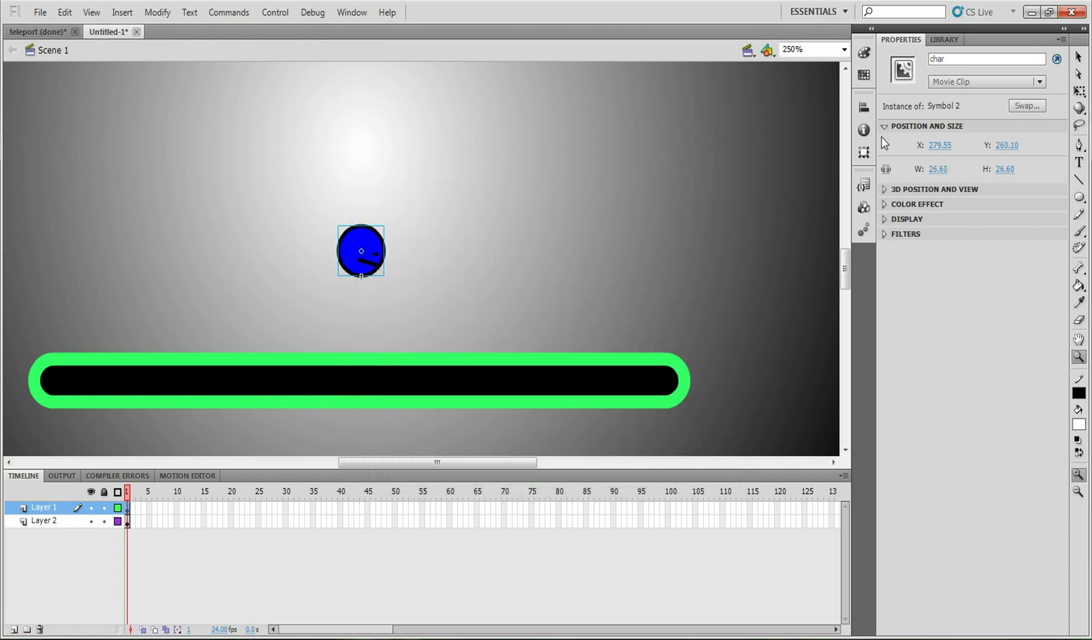
- Enter Symbol 2 then Symbol 3 and add a keyframe at frame 40 to lengthen the blink pause
key(v)
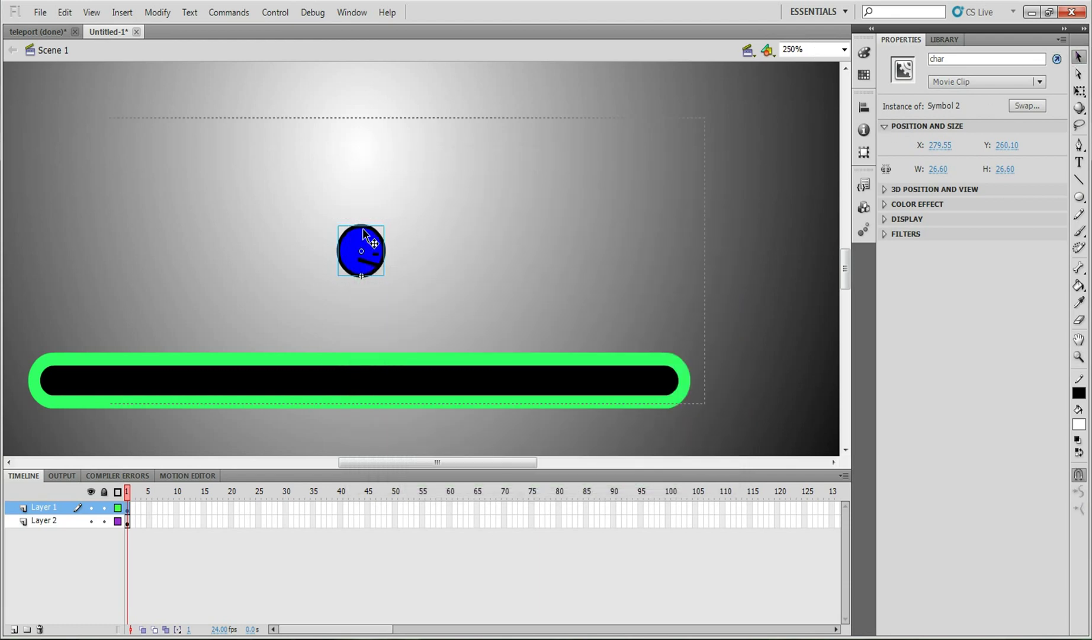
double_click(382, 243)
double_click(378, 261)
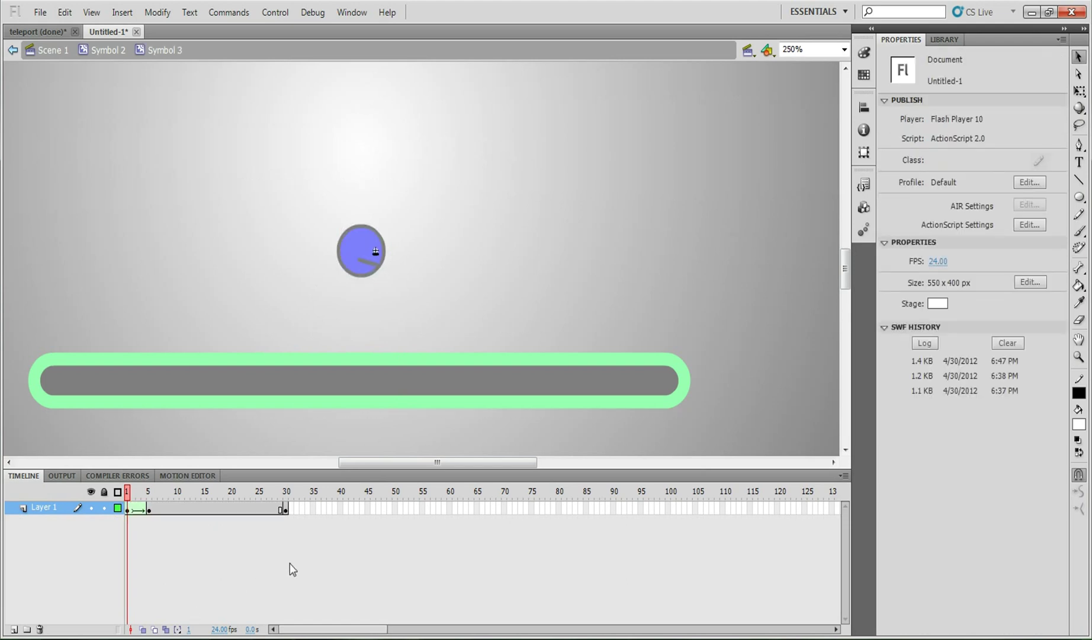
right_click(319, 508)
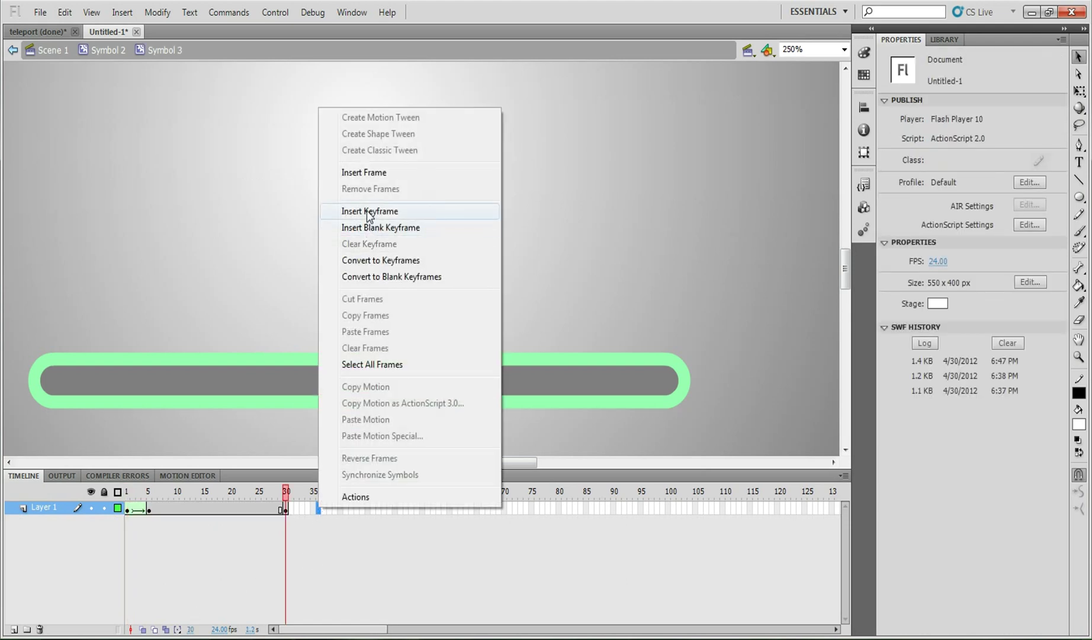
click(334, 610)
right_click(342, 508)
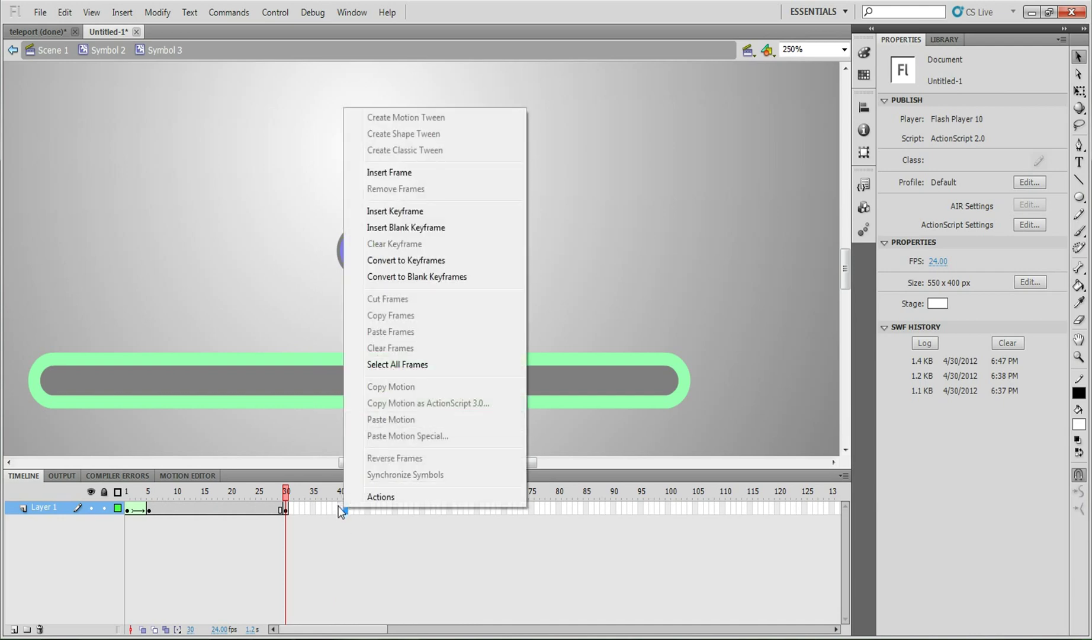
click(387, 214)
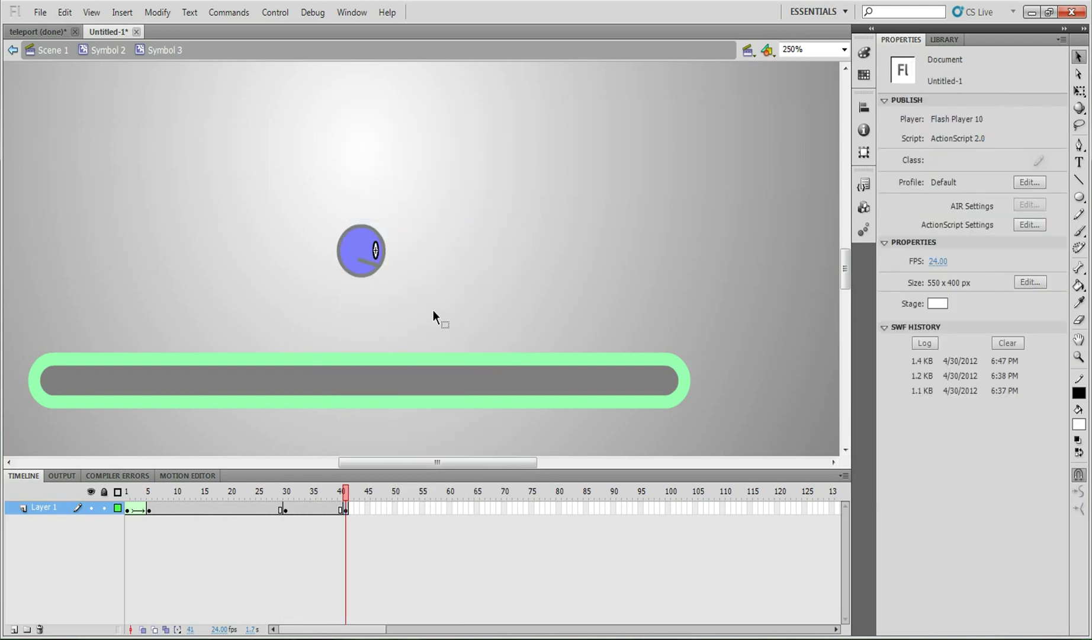
double_click(351, 196)
click(275, 12)
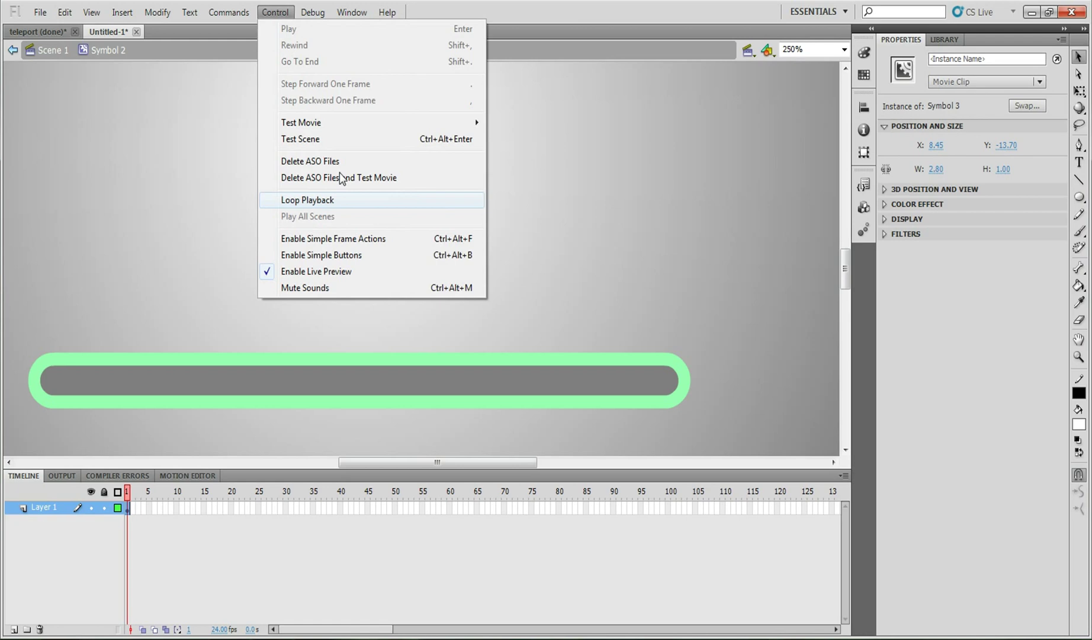
- Test-run the movie and use the arrow keys to roll the ball left and right and make it jump
mouse_move(363, 123)
click(533, 192)
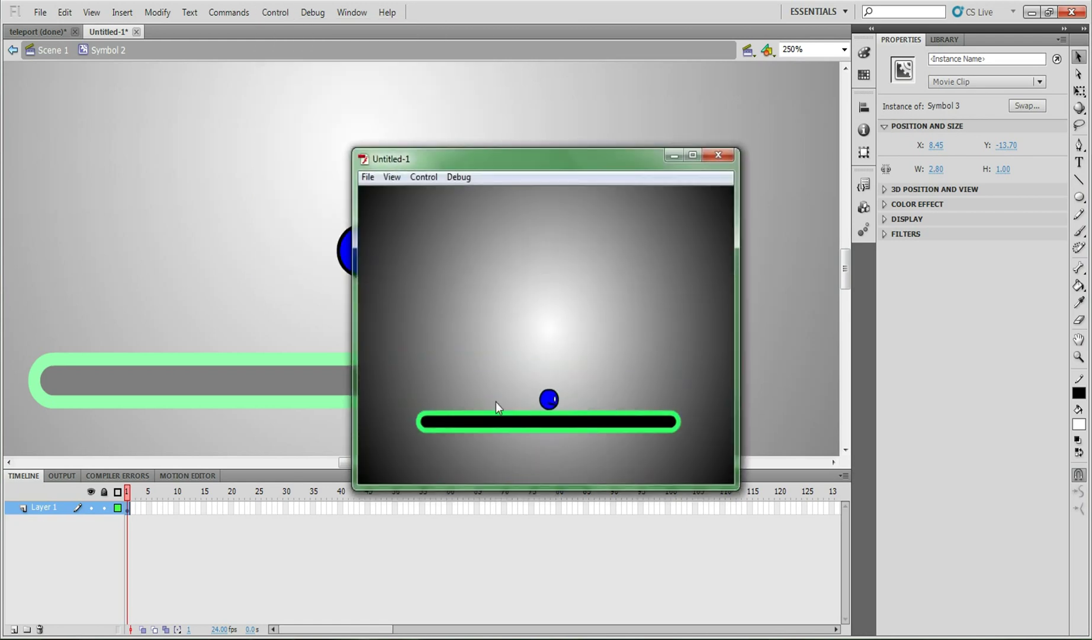
key(Left)
key(Up)
key(Right)
key(Up)
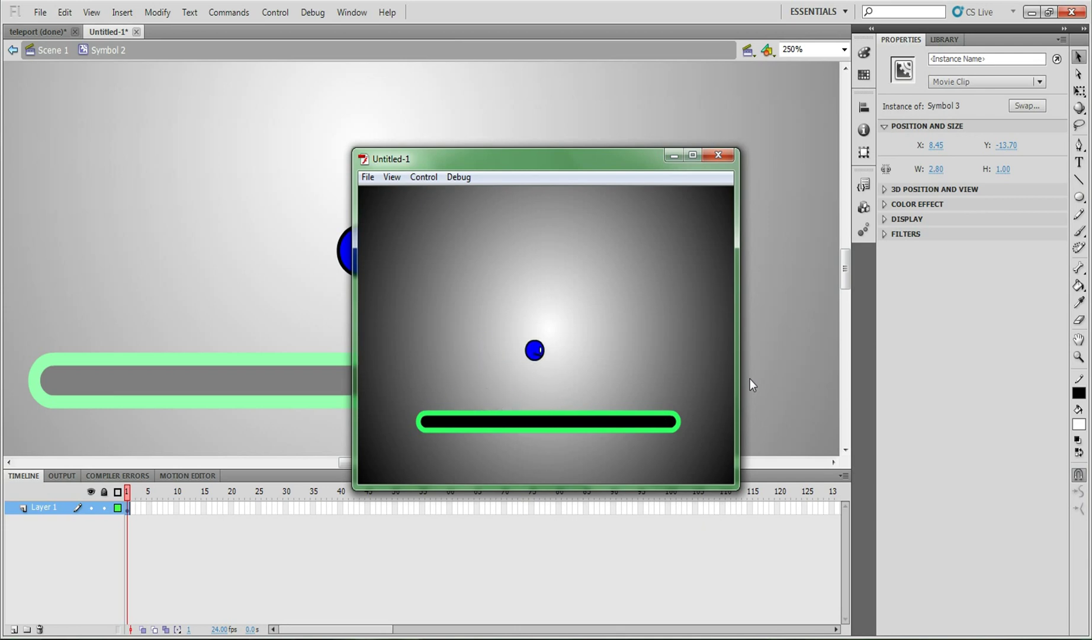
key(Up)
key(Left)
key(Left)
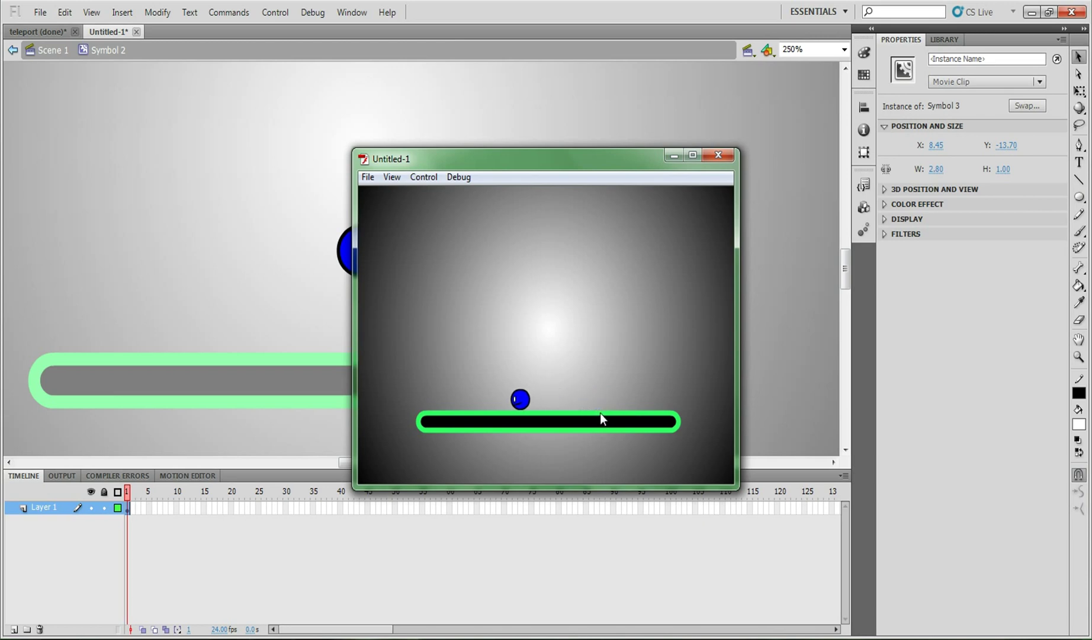
key(Right)
- Close the test player and give the ball's circle fill inside its drawing object a blue radial gradient
click(712, 153)
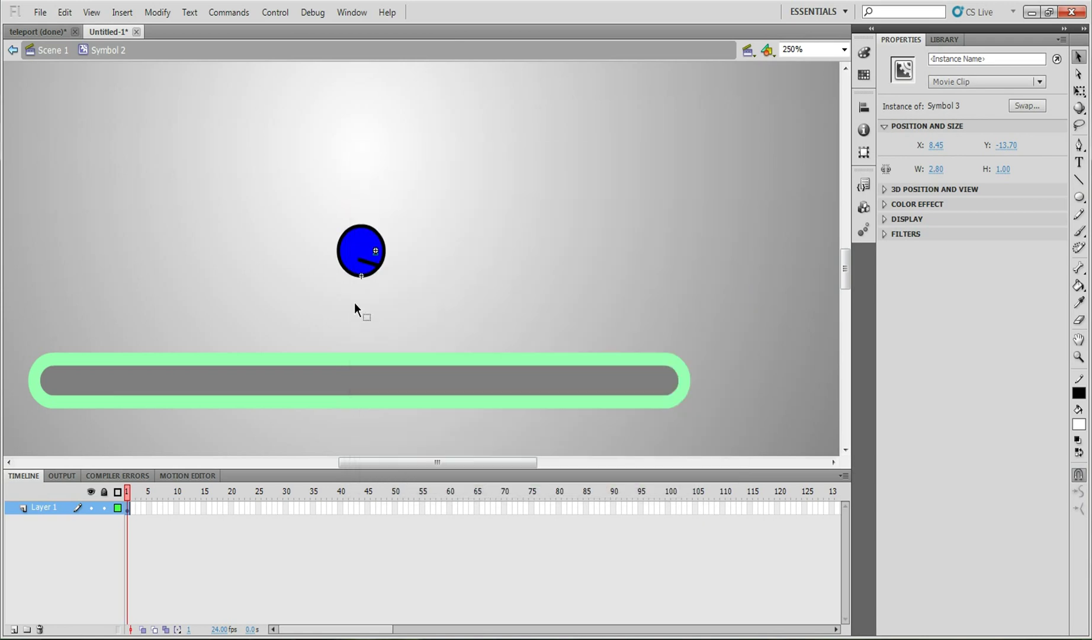
click(356, 255)
double_click(356, 256)
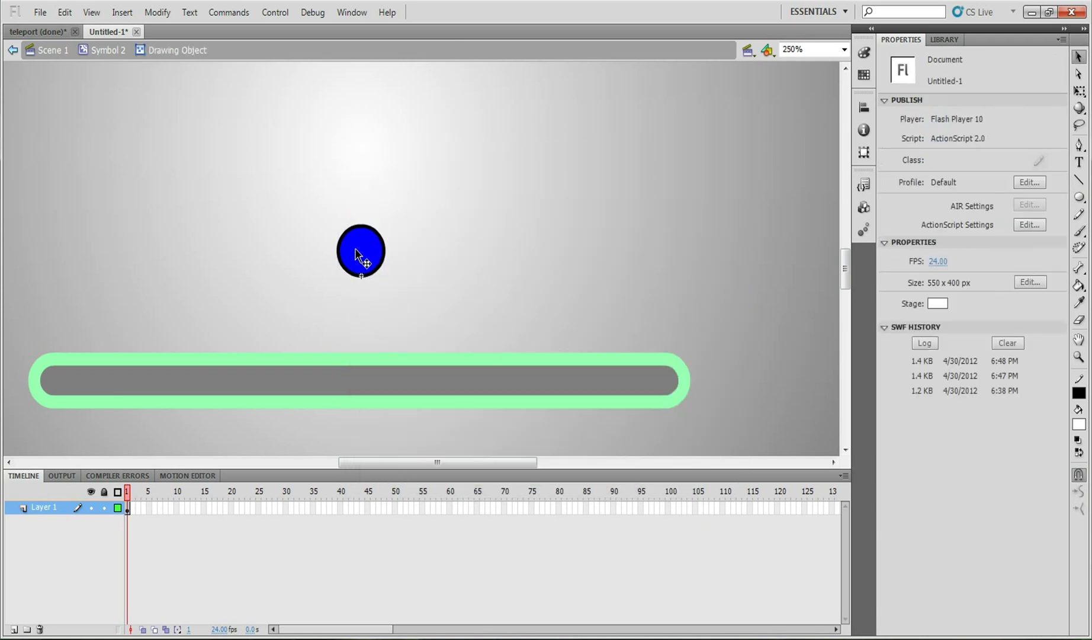
click(364, 248)
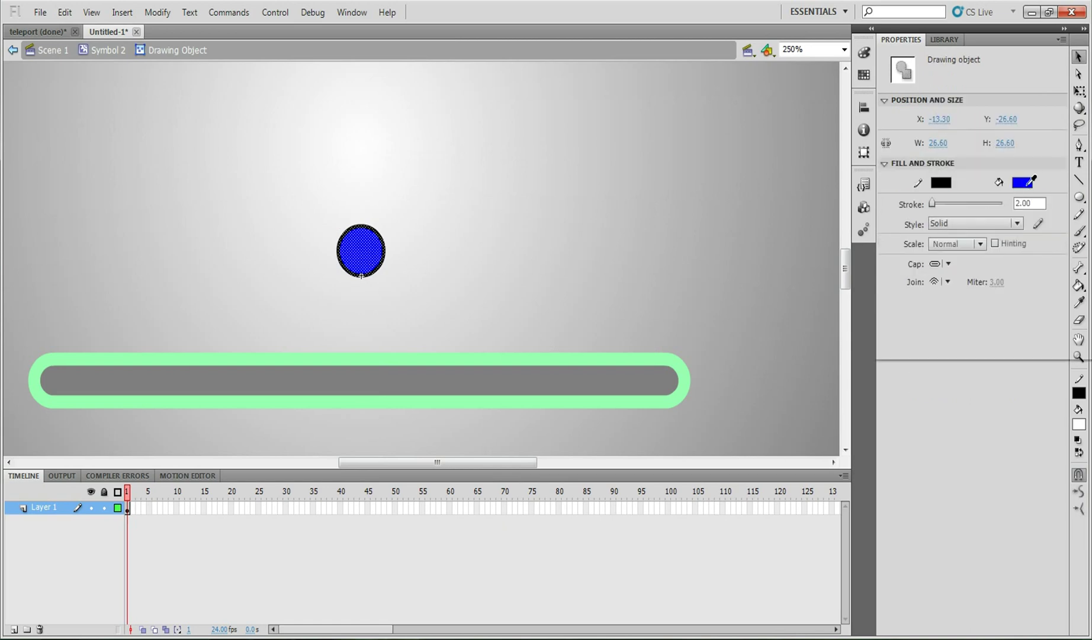
click(1023, 182)
click(907, 347)
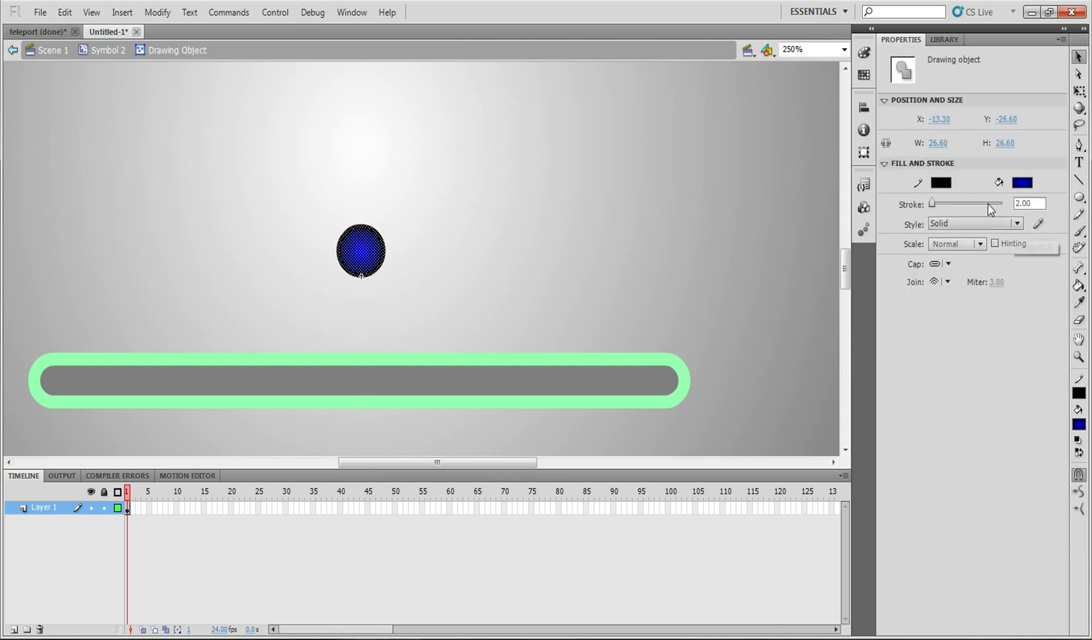
- Set the gradient's outer stop to deep blue 0000CC and inner stop to light blue 0099FF, then return to Symbol 2
click(864, 53)
click(844, 237)
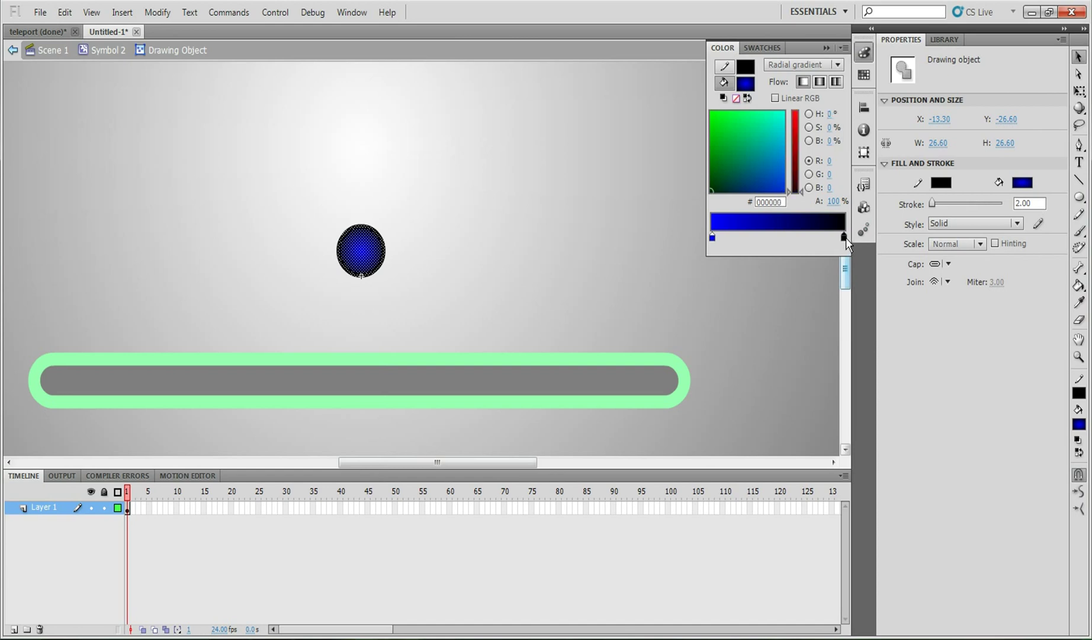
click(845, 237)
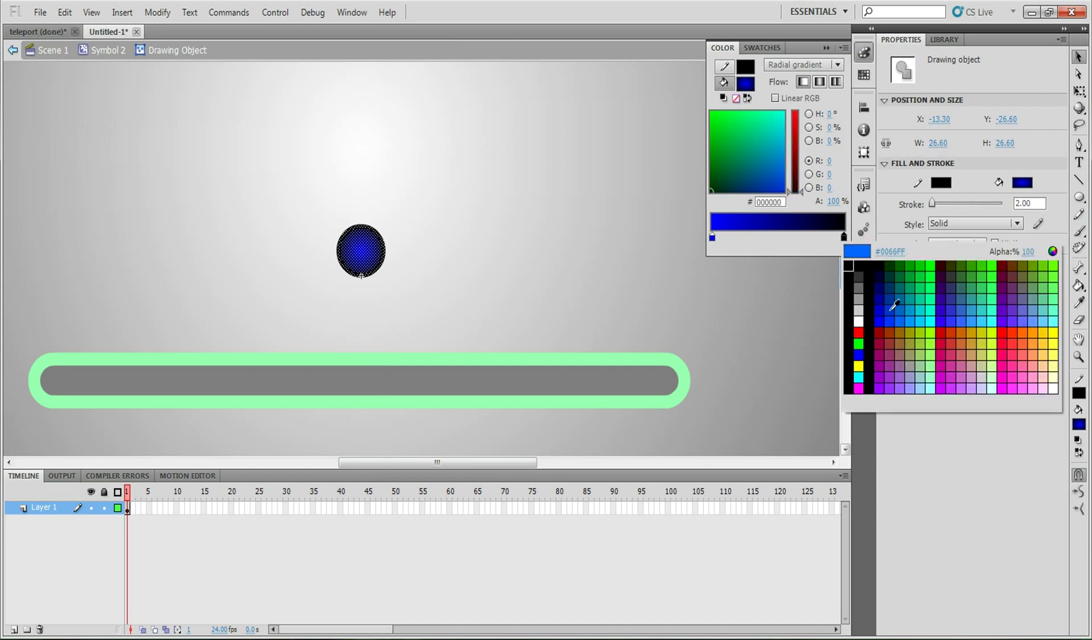
click(883, 308)
click(711, 237)
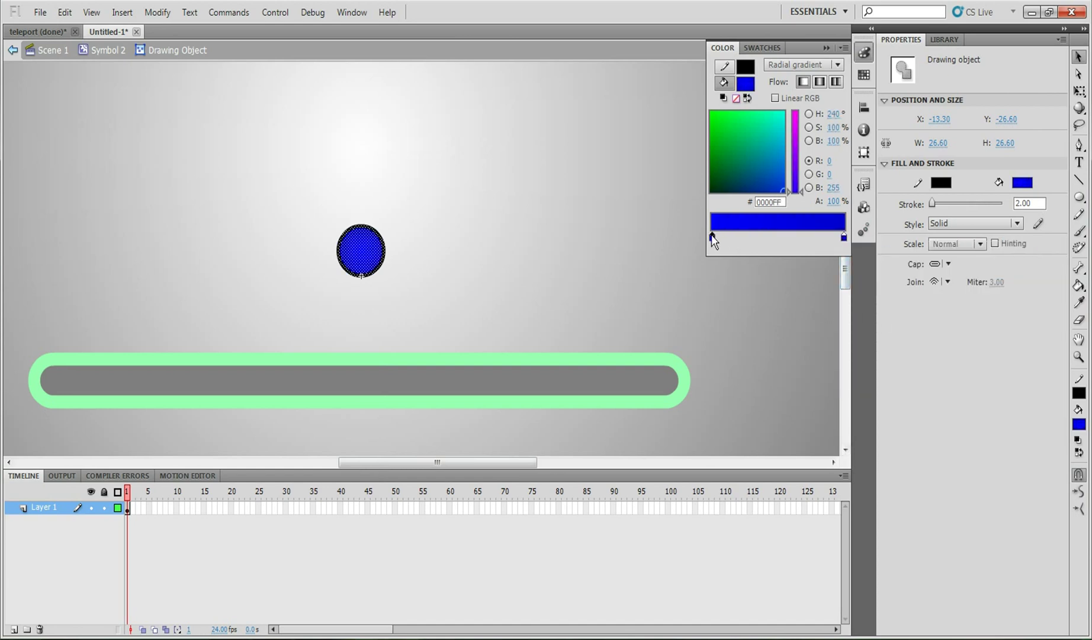
click(712, 237)
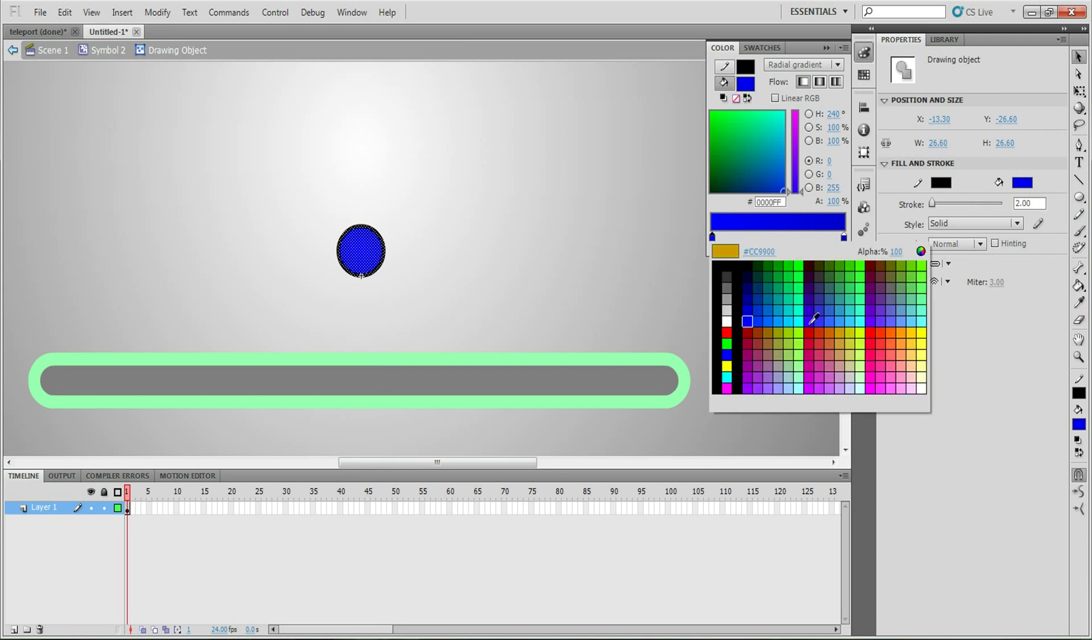
click(785, 315)
double_click(579, 277)
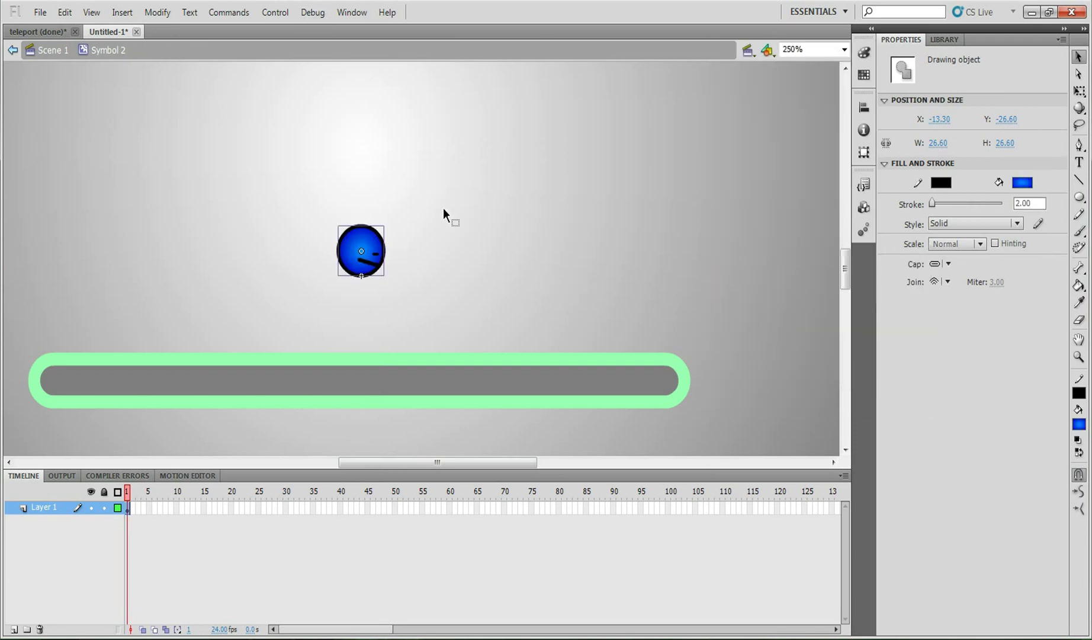
click(299, 13)
mouse_move(278, 18)
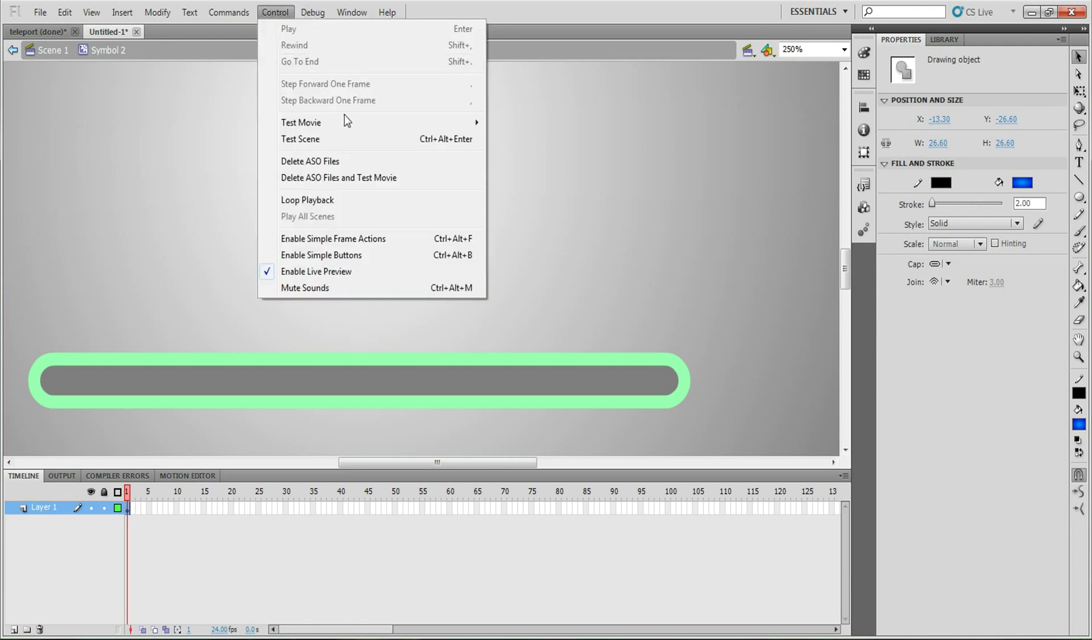
mouse_move(371, 122)
click(557, 198)
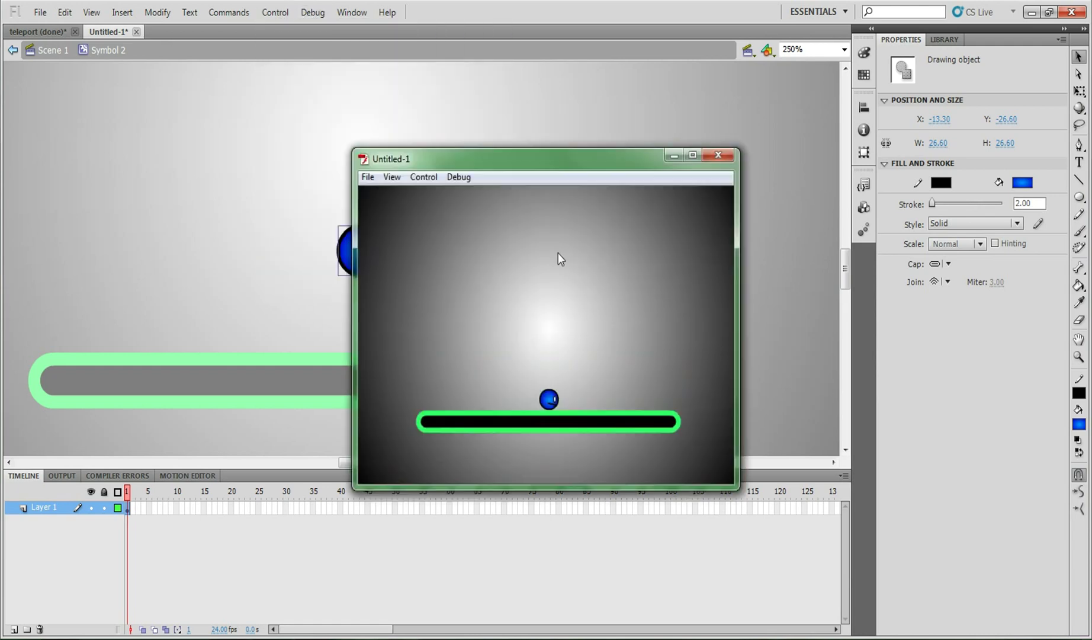
key(Left)
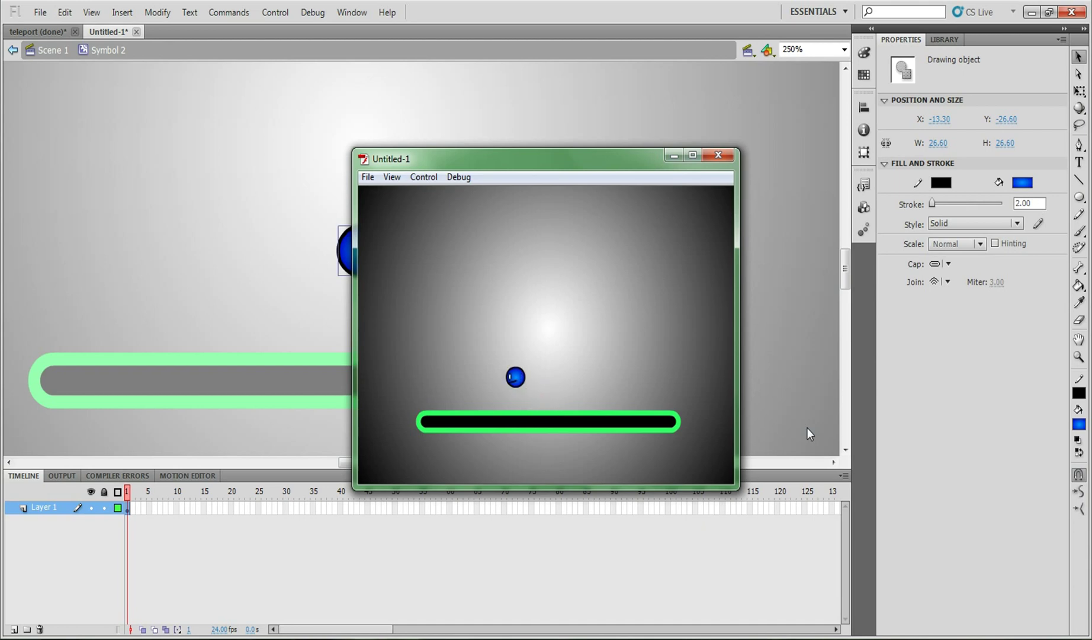
key(Right)
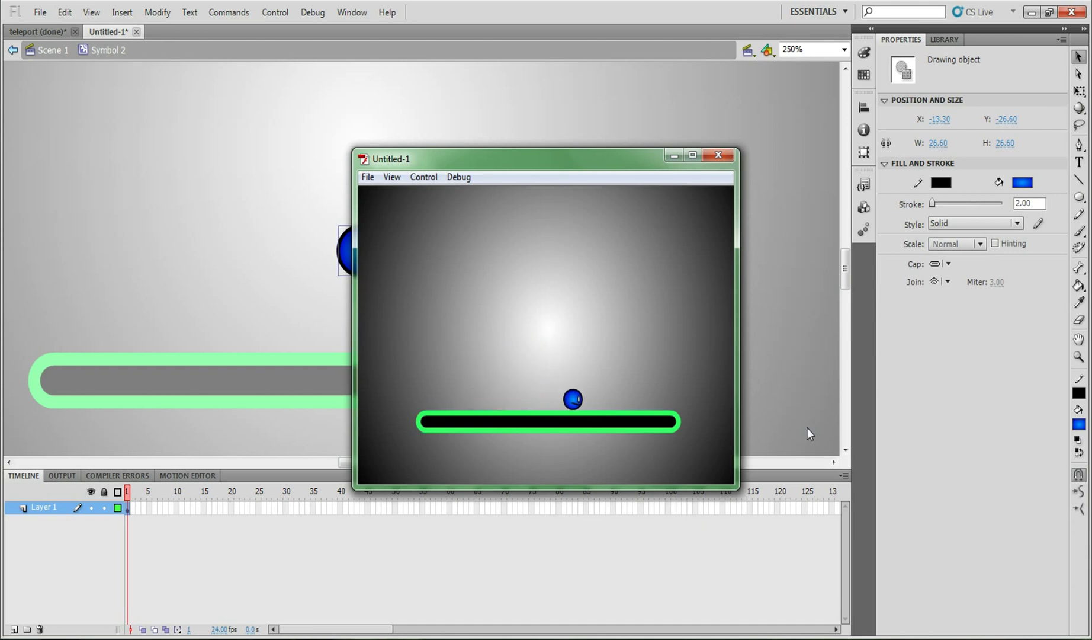
key(Left)
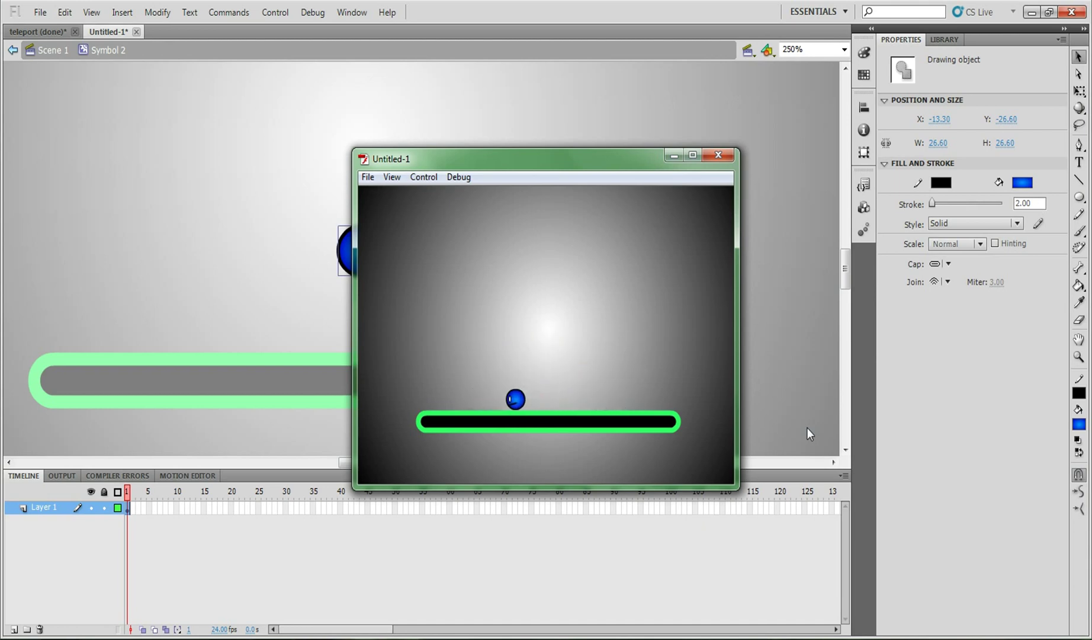
key(Right)
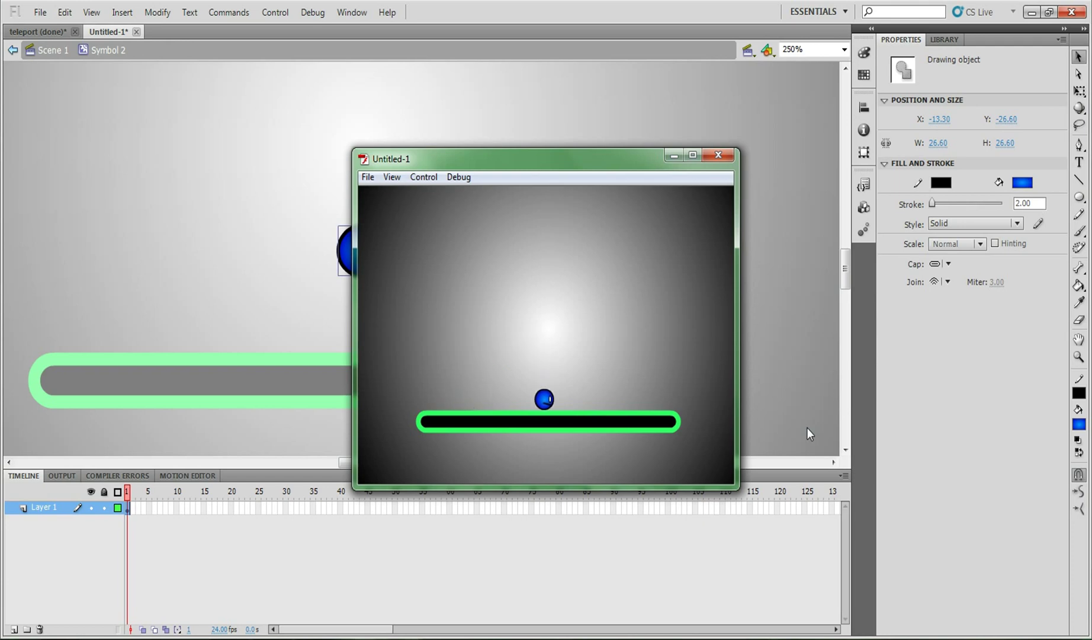
key(Left)
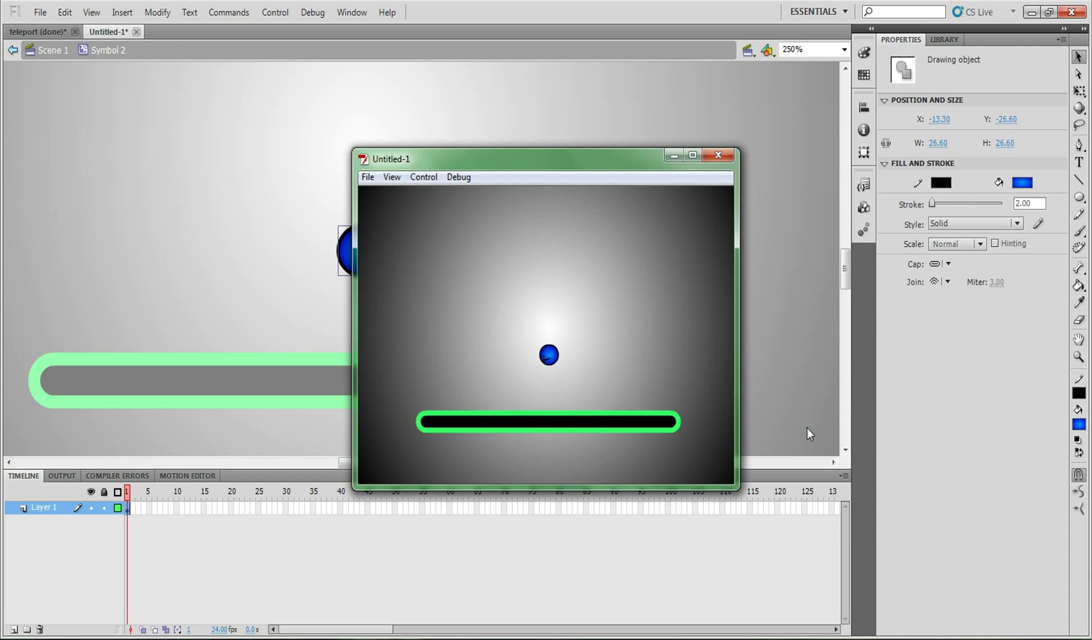
key(Right)
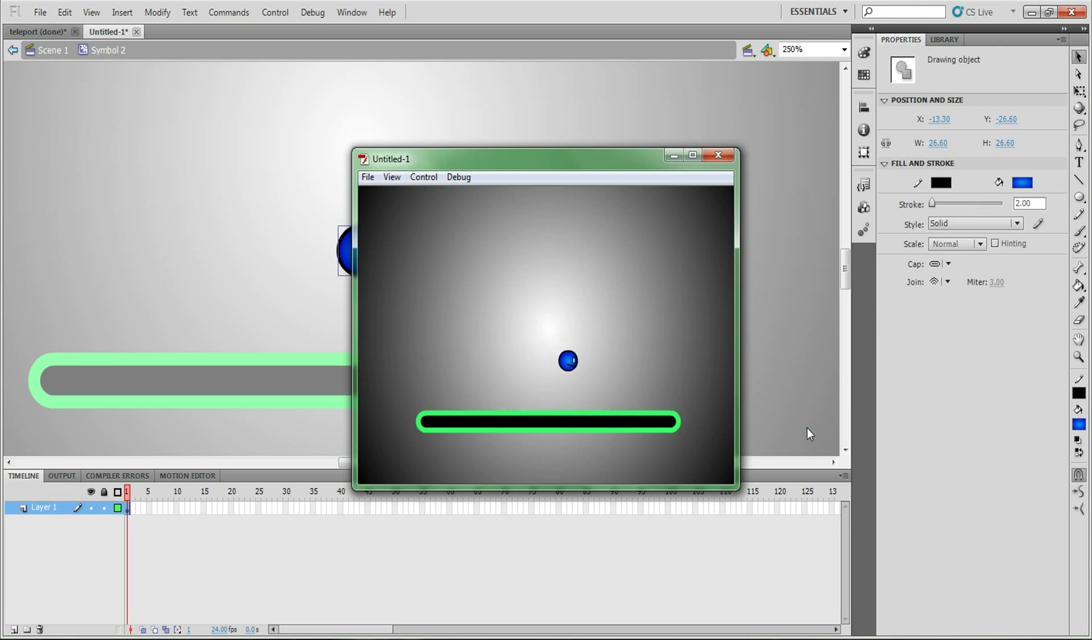
key(Left)
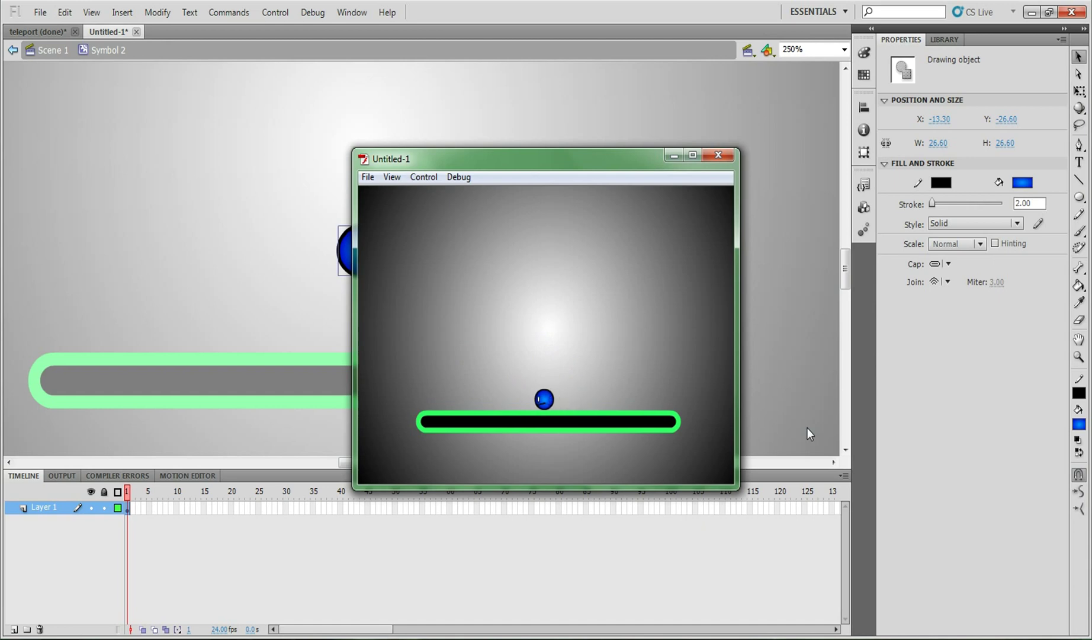
key(Right)
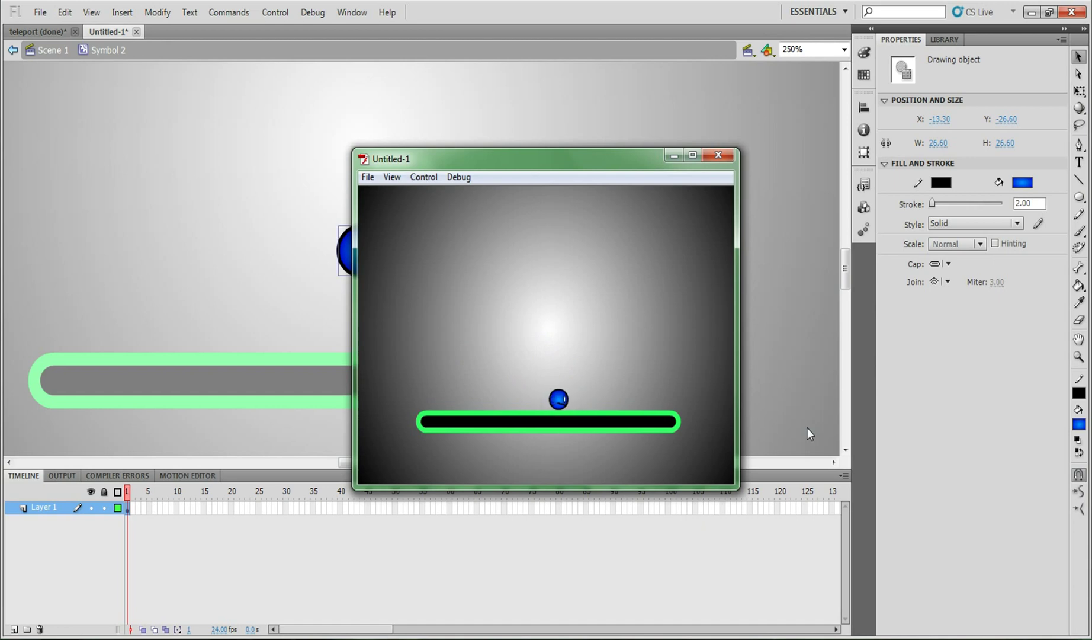
click(717, 156)
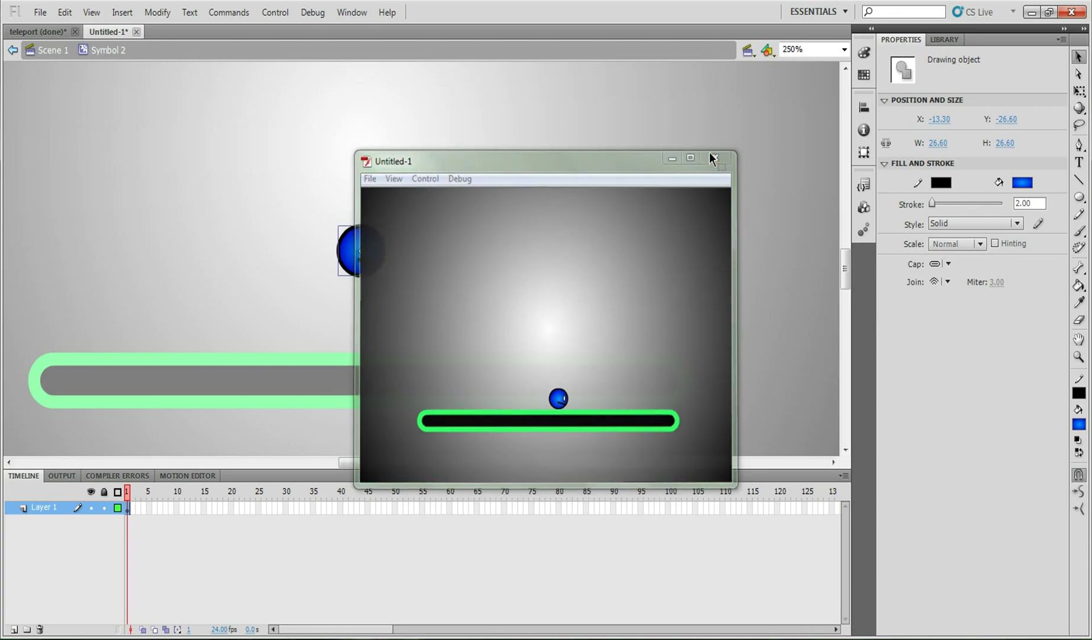